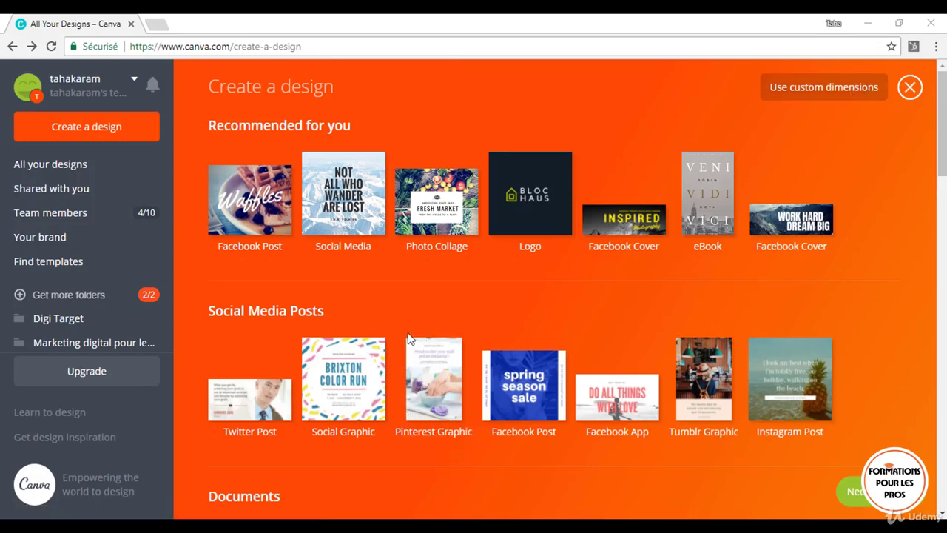
Step: Create a new Pinterest Graphic design and fill its blank page with the free dark blue-to-black gradient background
{"action": "scroll", "coordinate": [409, 335], "scroll_direction": "down", "scroll_amount": 2}
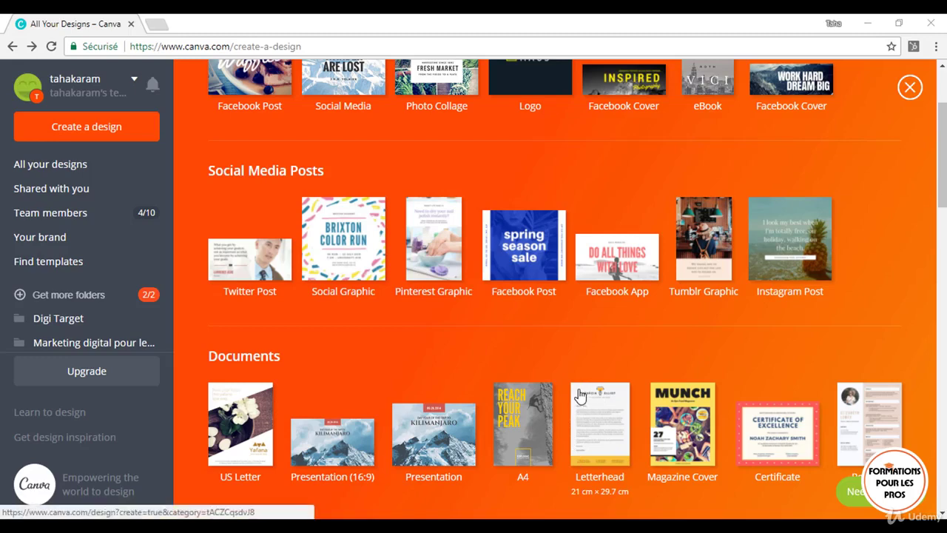
{"action": "left_click", "coordinate": [434, 234]}
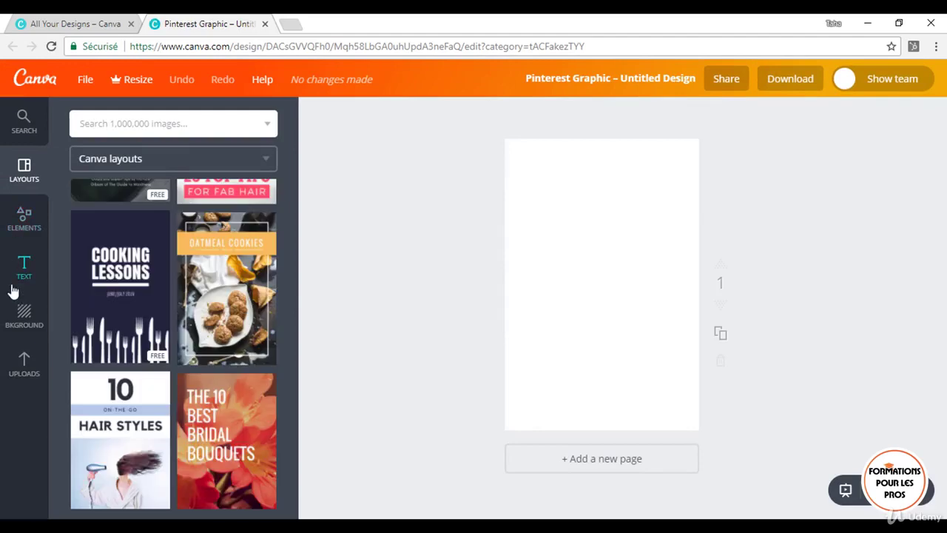
{"action": "left_click", "coordinate": [23, 318]}
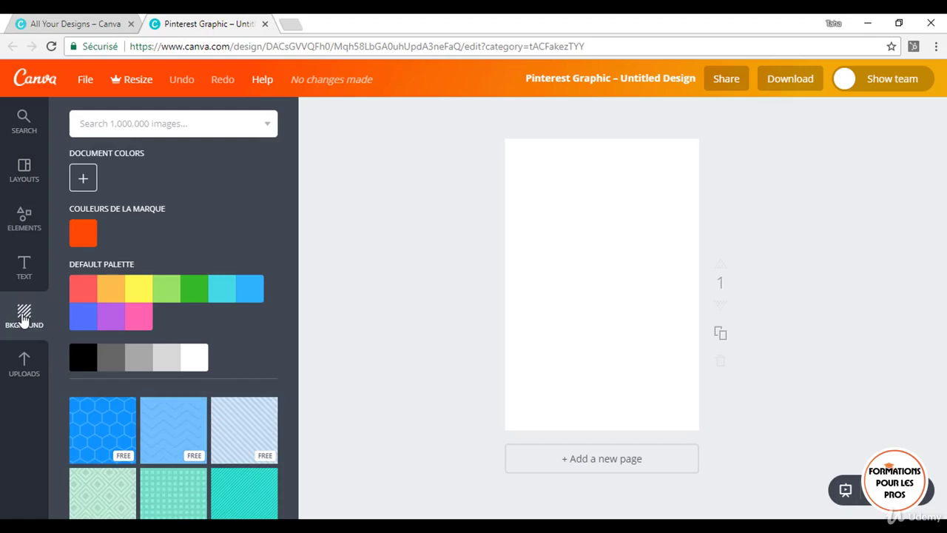
{"action": "scroll", "coordinate": [173, 333], "scroll_direction": "down", "scroll_amount": 5}
{"action": "left_click", "coordinate": [175, 346]}
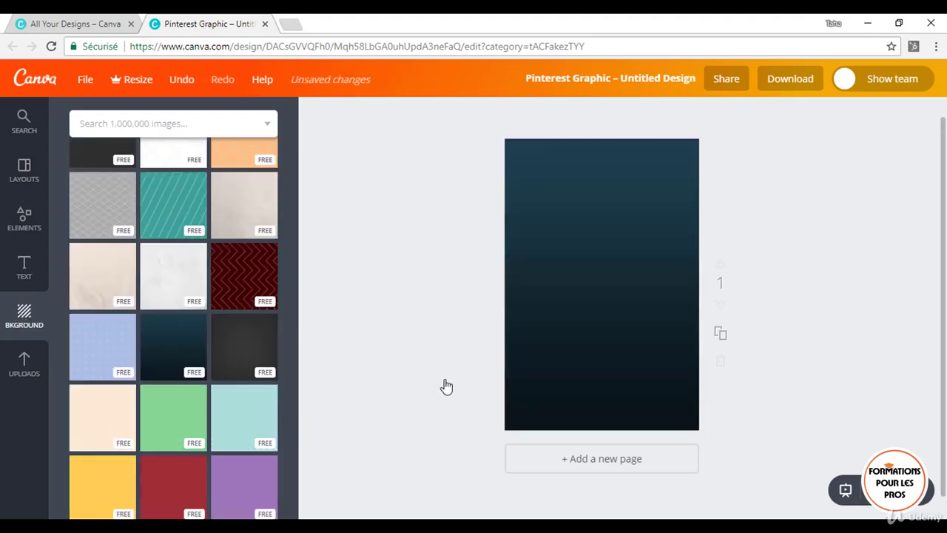
{"action": "left_click", "coordinate": [918, 491]}
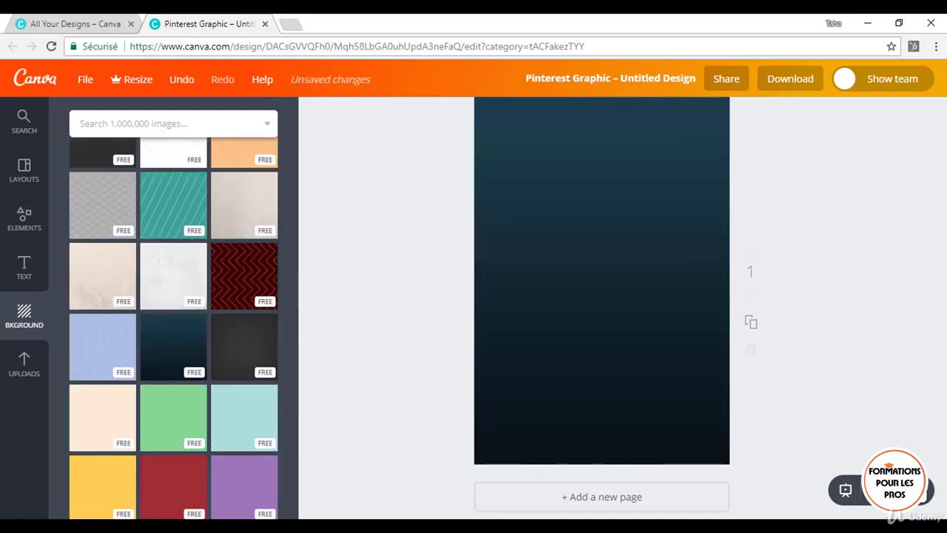
{"action": "scroll", "coordinate": [416, 308], "scroll_direction": "up", "scroll_amount": 2}
{"action": "scroll", "coordinate": [413, 306], "scroll_direction": "down", "scroll_amount": 1}
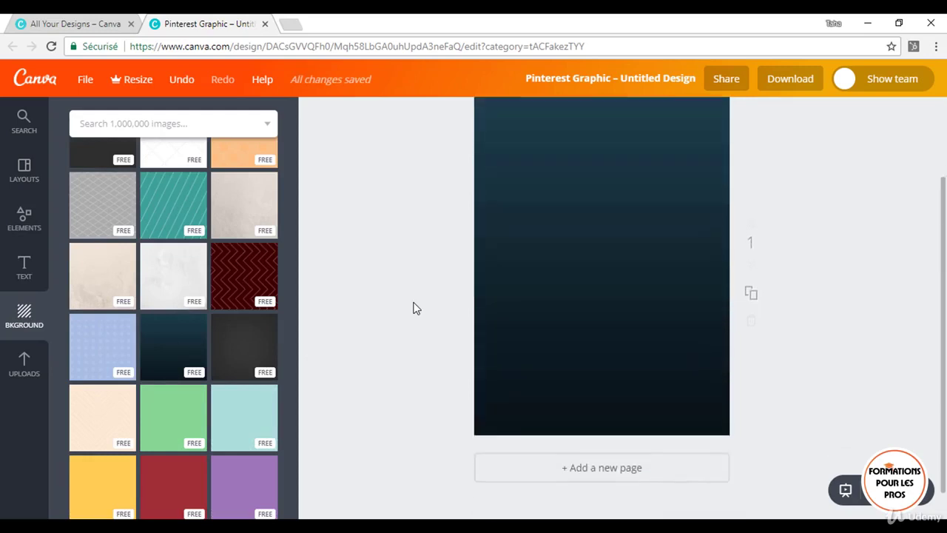
Step: Add a solid straight line element to the page and reduce its thickness to a thin rule
{"action": "left_click", "coordinate": [23, 218]}
{"action": "left_click", "coordinate": [89, 365]}
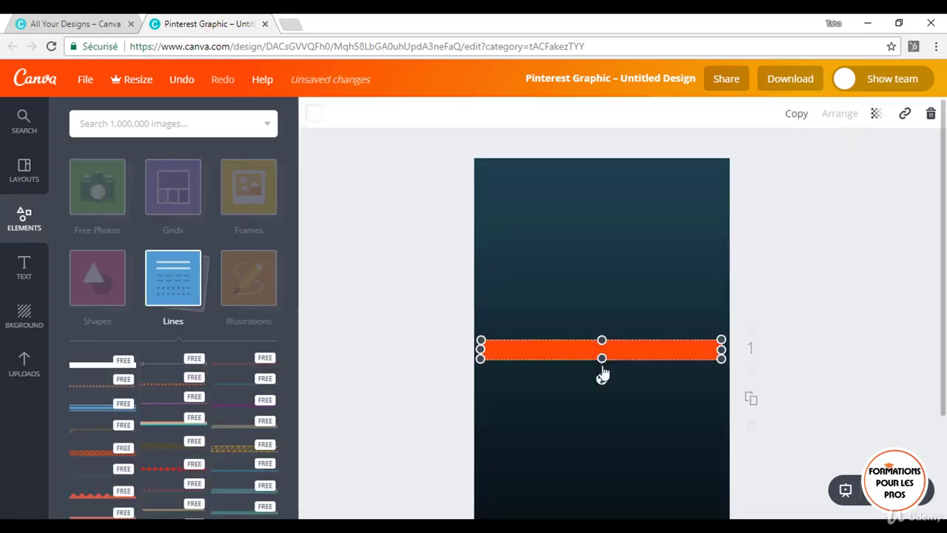
{"action": "left_click_drag", "start_coordinate": [603, 360], "coordinate": [602, 339]}
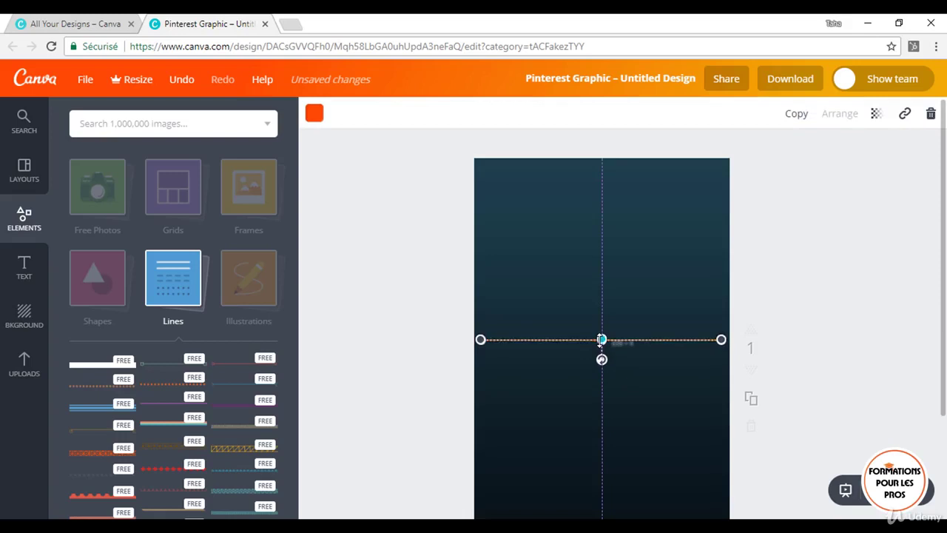
{"action": "left_click", "coordinate": [381, 351]}
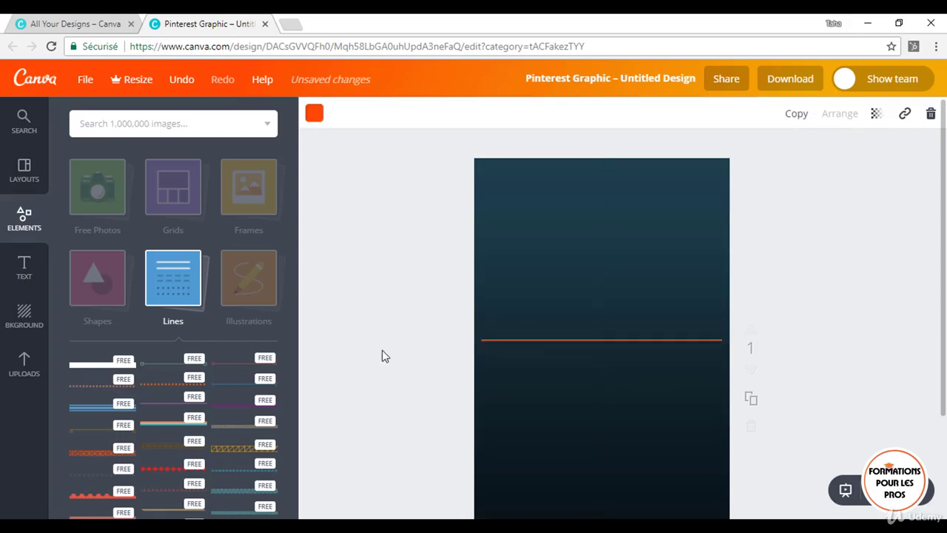
Step: Extend both ends of the line to the page edges and move it to the upper part of the page
{"action": "left_click", "coordinate": [586, 343]}
{"action": "left_click", "coordinate": [607, 339]}
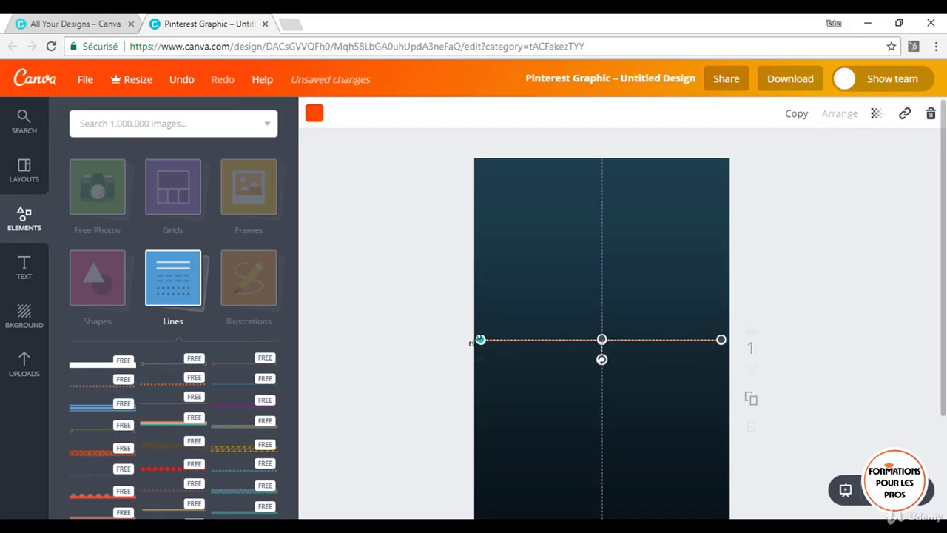
{"action": "left_click_drag", "start_coordinate": [480, 339], "coordinate": [471, 340]}
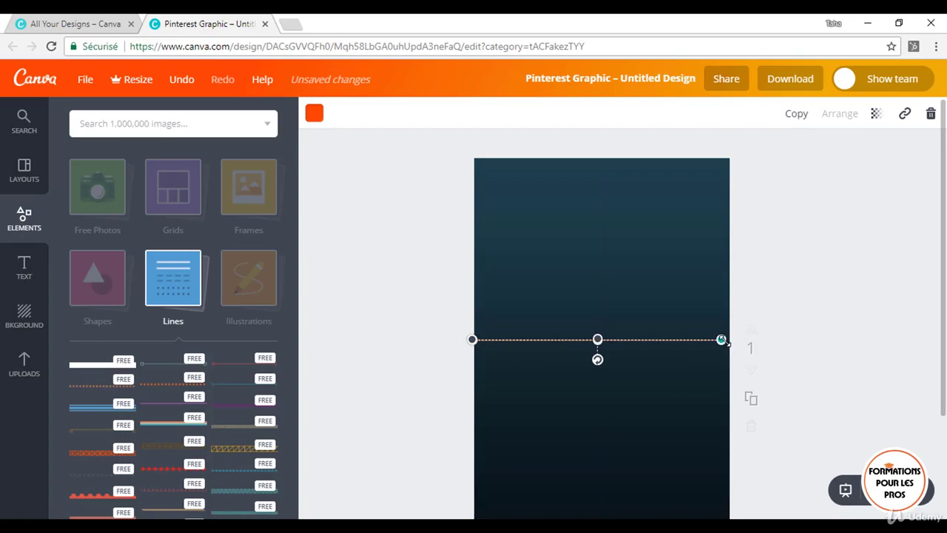
{"action": "left_click_drag", "start_coordinate": [723, 341], "coordinate": [730, 340]}
{"action": "left_click", "coordinate": [893, 336]}
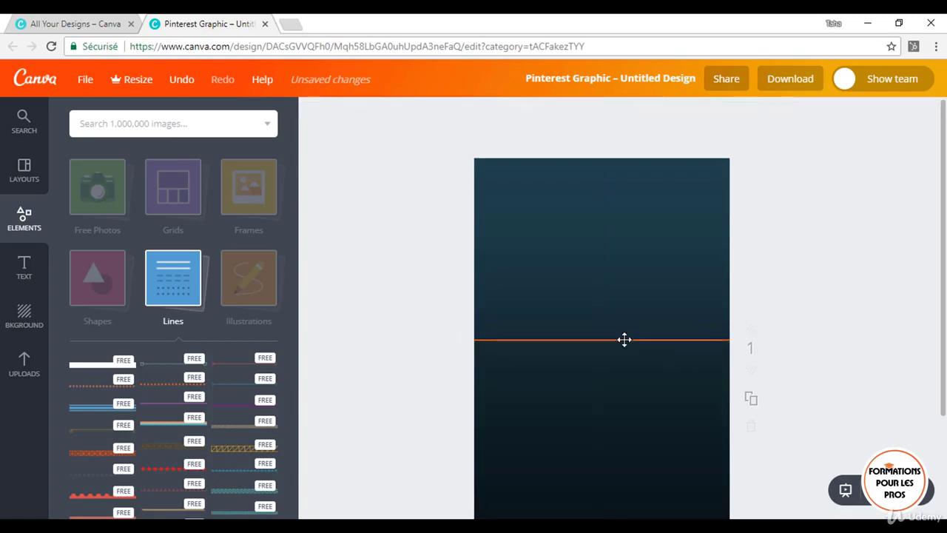
{"action": "left_click_drag", "start_coordinate": [625, 339], "coordinate": [625, 241]}
Step: Upload the "MDPT - Logo" image from the Téléchargements folder and place it centred above the line on the page
{"action": "left_click", "coordinate": [23, 366]}
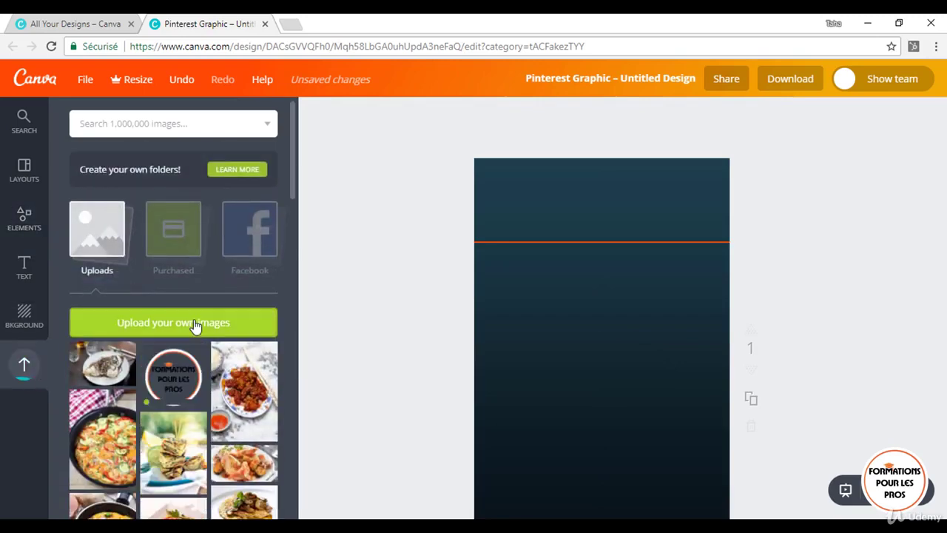
{"action": "left_click", "coordinate": [195, 324]}
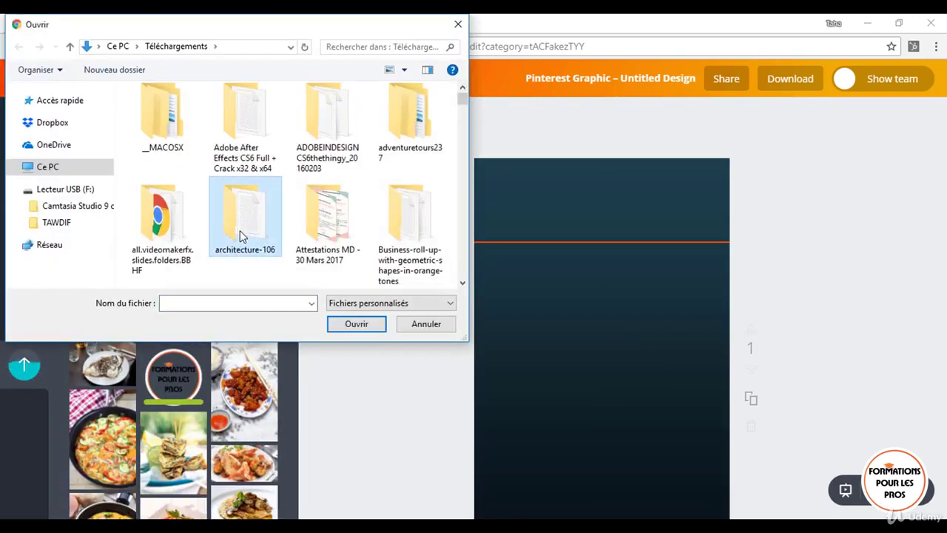
{"action": "type", "text": "logo"}
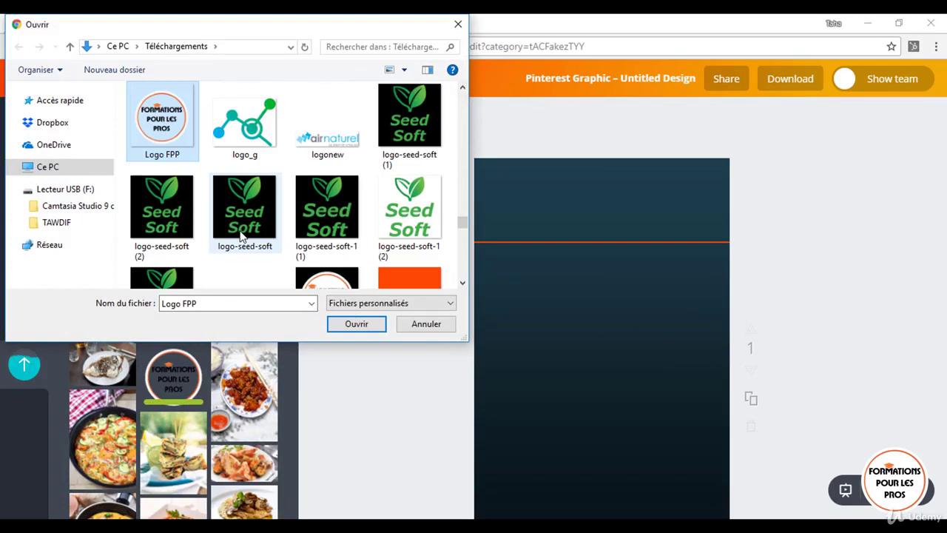
{"action": "key", "text": "Down"}
{"action": "key", "text": "Down"}
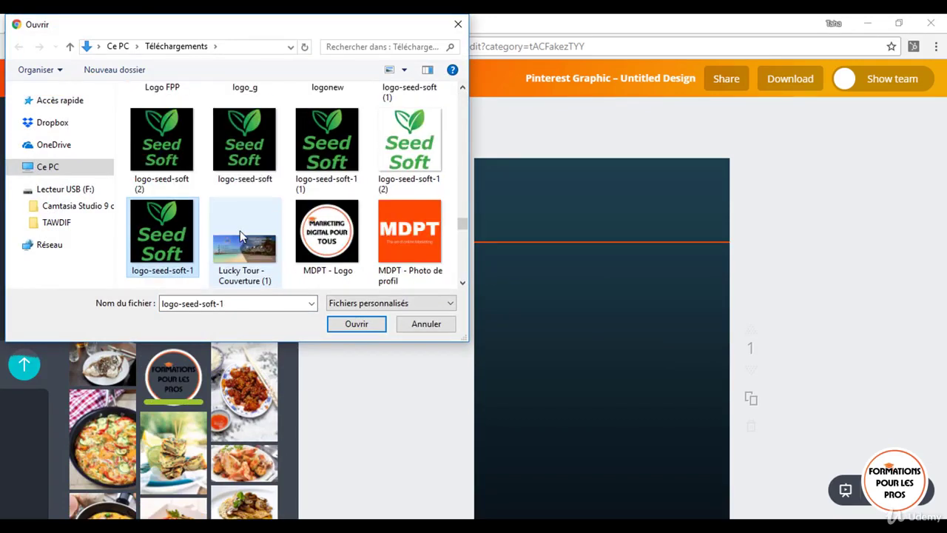
{"action": "key", "text": "Right"}
{"action": "key", "text": "Right"}
{"action": "key", "text": "Return"}
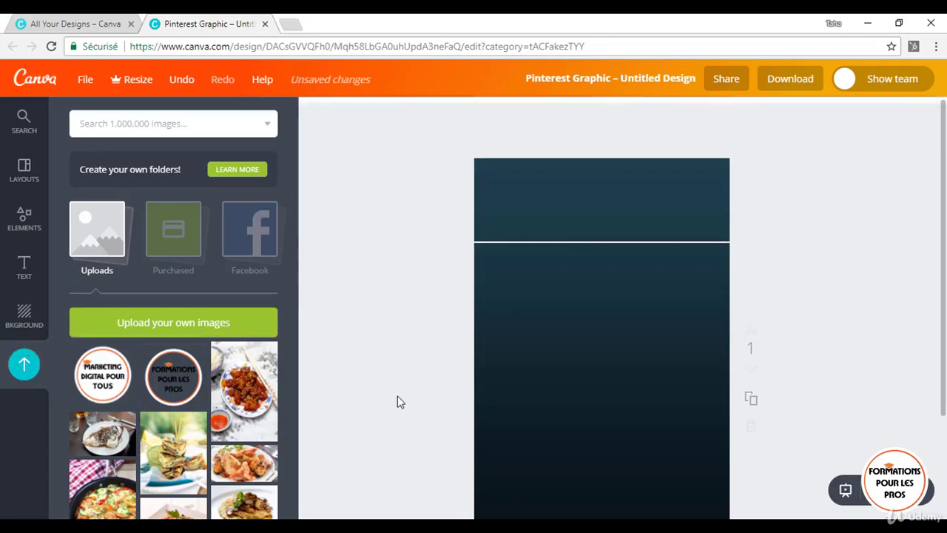
{"action": "left_click", "coordinate": [115, 380]}
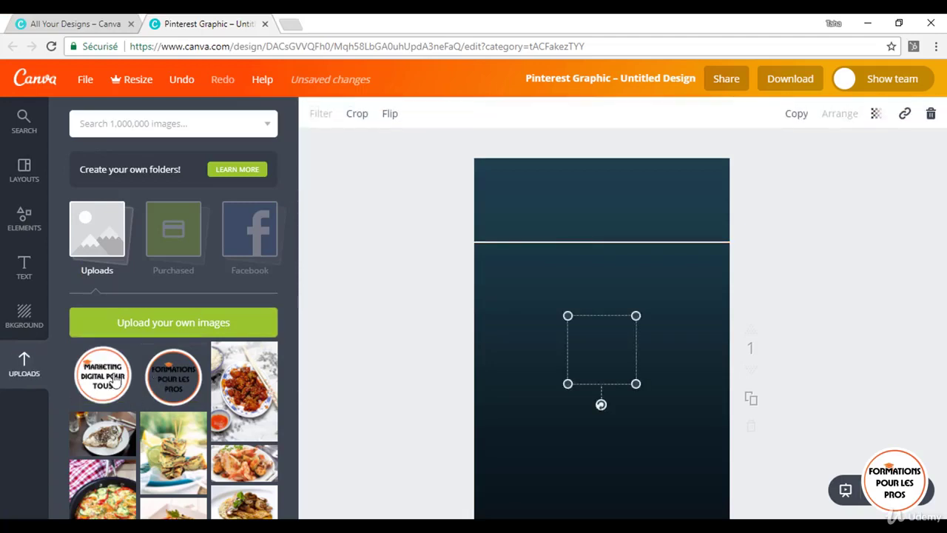
{"action": "left_click_drag", "start_coordinate": [602, 360], "coordinate": [602, 215]}
Step: Add a subheading reading "Colors" and centre it just above the white line, below the logo
{"action": "left_click", "coordinate": [24, 267]}
{"action": "left_click", "coordinate": [150, 242]}
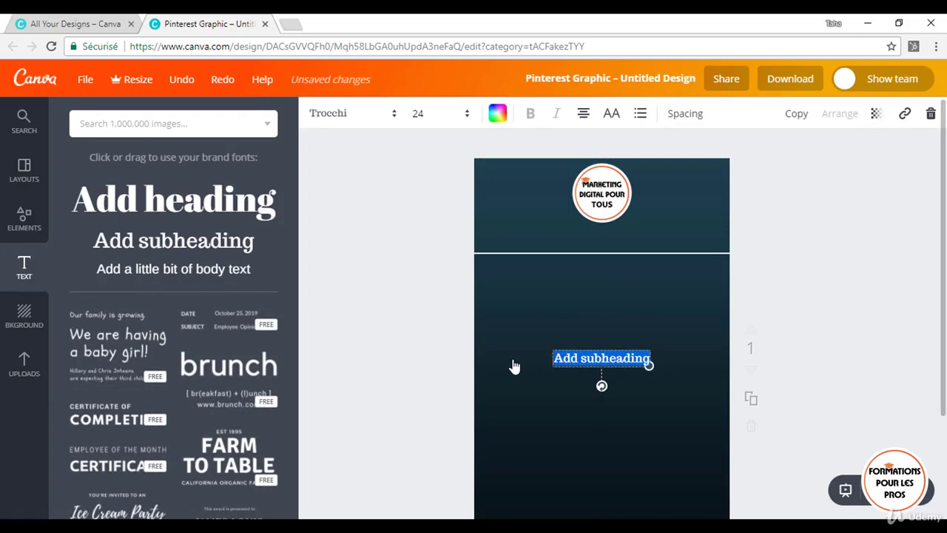
{"action": "type", "text": "Colors"}
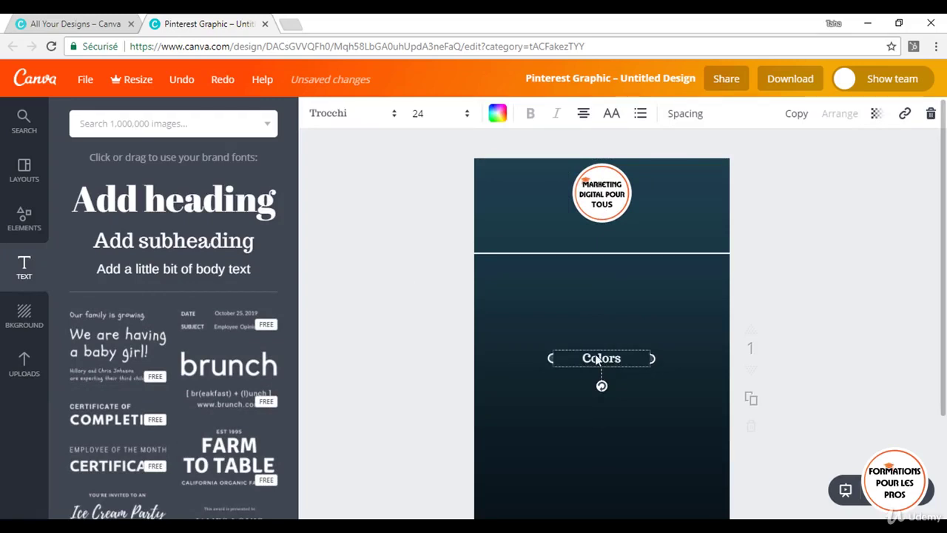
{"action": "left_click", "coordinate": [881, 348]}
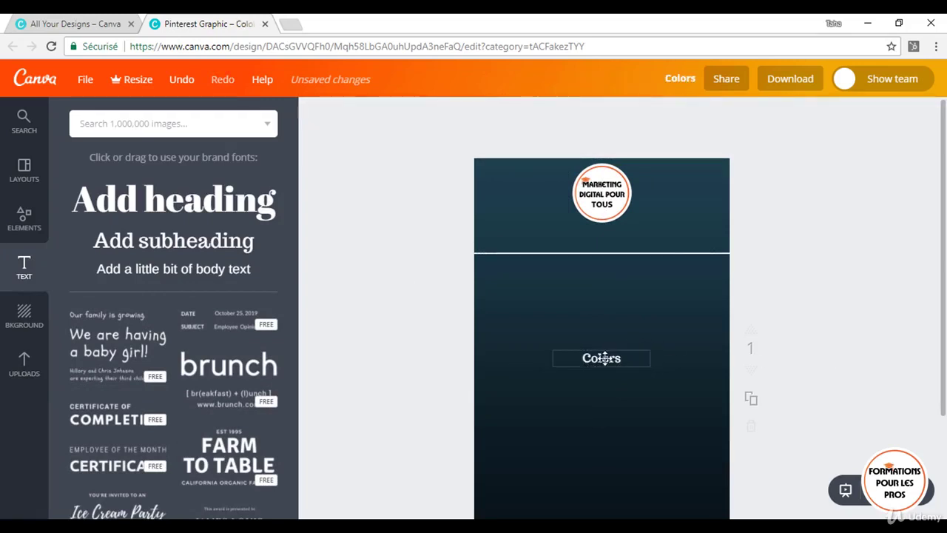
{"action": "left_click_drag", "start_coordinate": [604, 358], "coordinate": [605, 243]}
{"action": "left_click", "coordinate": [809, 291]}
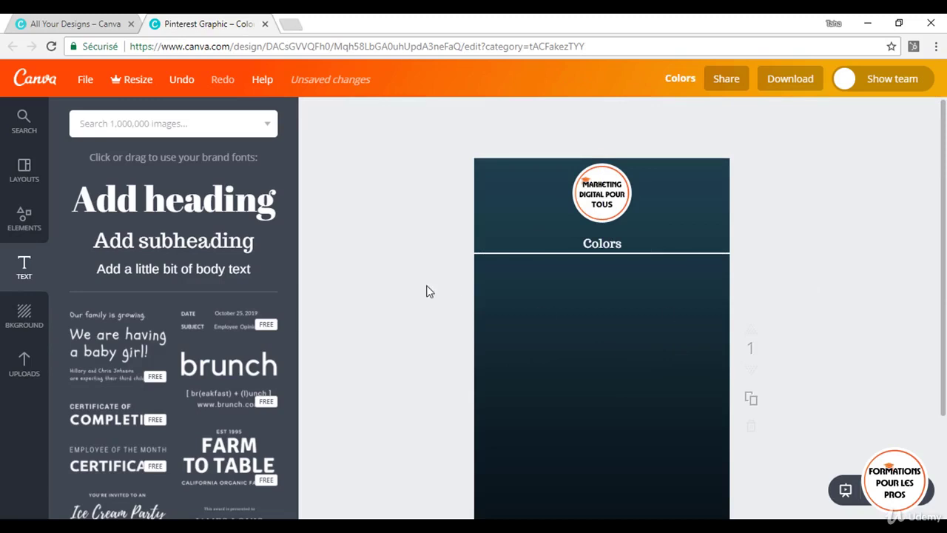
Step: Group the "Colors" subheading with its line and place a copy lower on the page, relabelled "Police"
{"action": "left_click", "coordinate": [653, 238]}
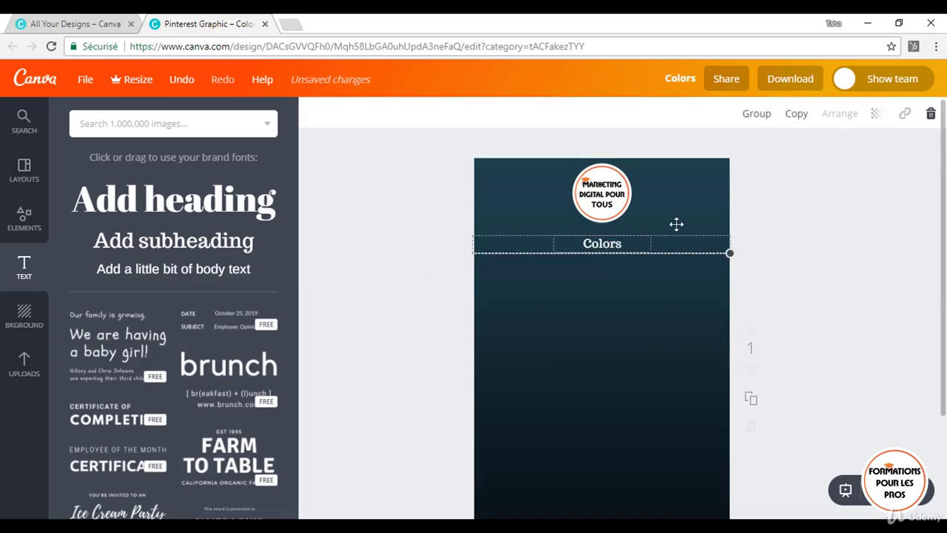
{"action": "left_click", "coordinate": [754, 117]}
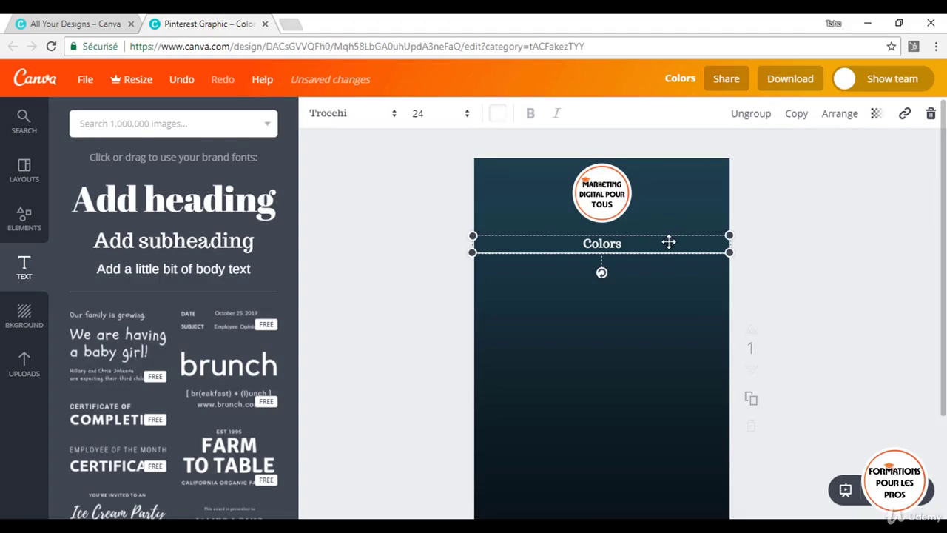
{"action": "left_click", "coordinate": [798, 117]}
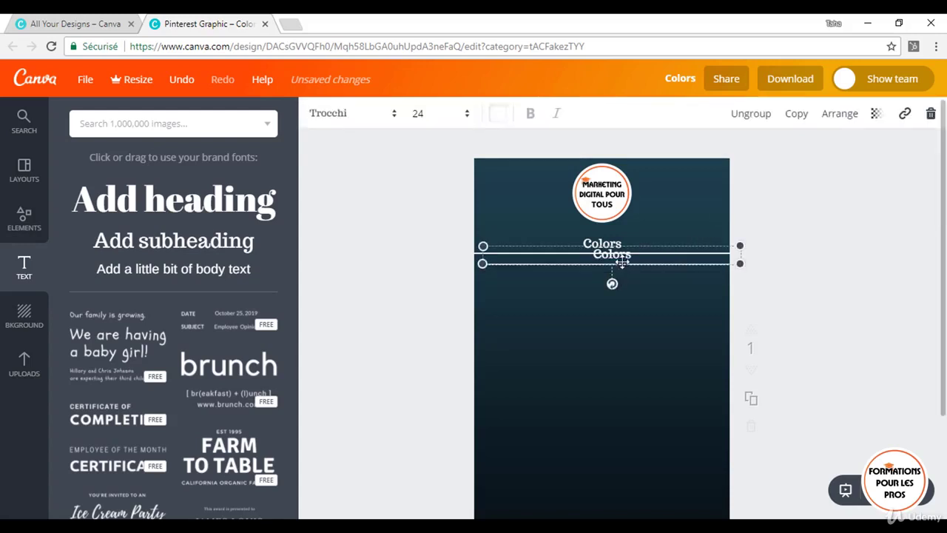
{"action": "left_click_drag", "start_coordinate": [623, 257], "coordinate": [611, 354]}
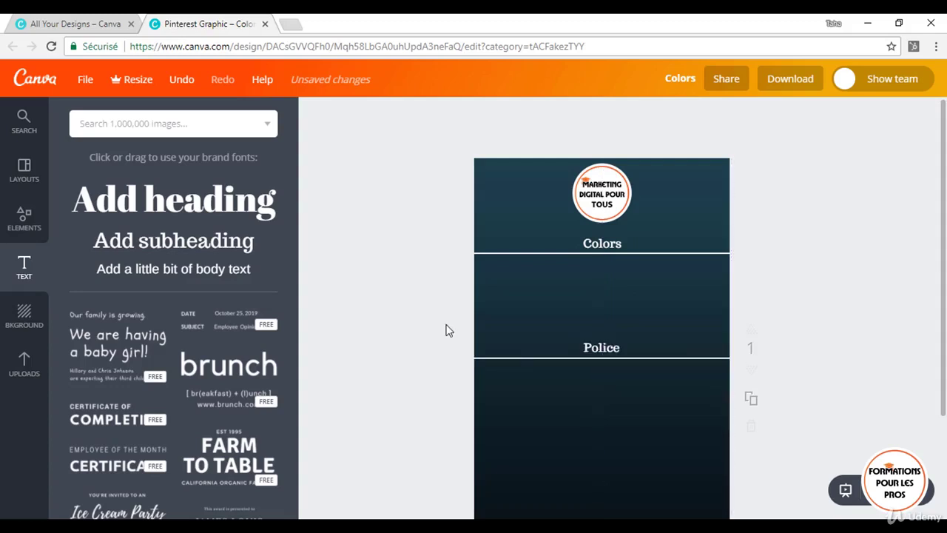
Step: Duplicate the "Police" heading group below the original and change the copy's text to "Backgrounds"
{"action": "scroll", "coordinate": [447, 330], "scroll_direction": "down", "scroll_amount": 2}
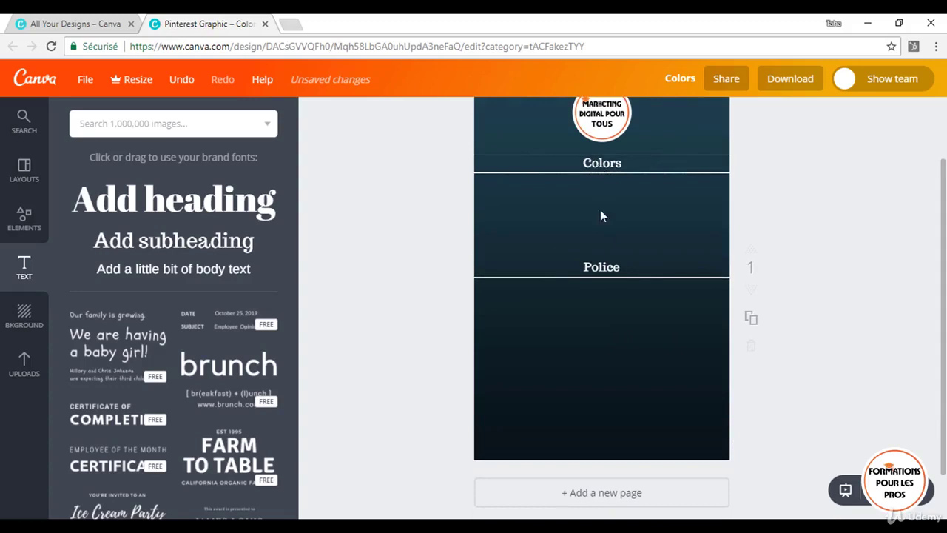
{"action": "left_click", "coordinate": [561, 277]}
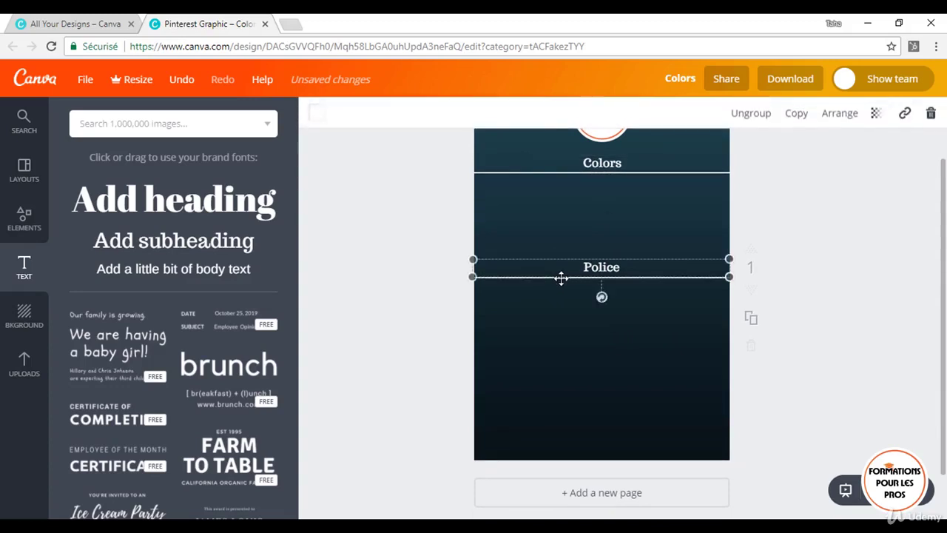
{"action": "left_click", "coordinate": [797, 115]}
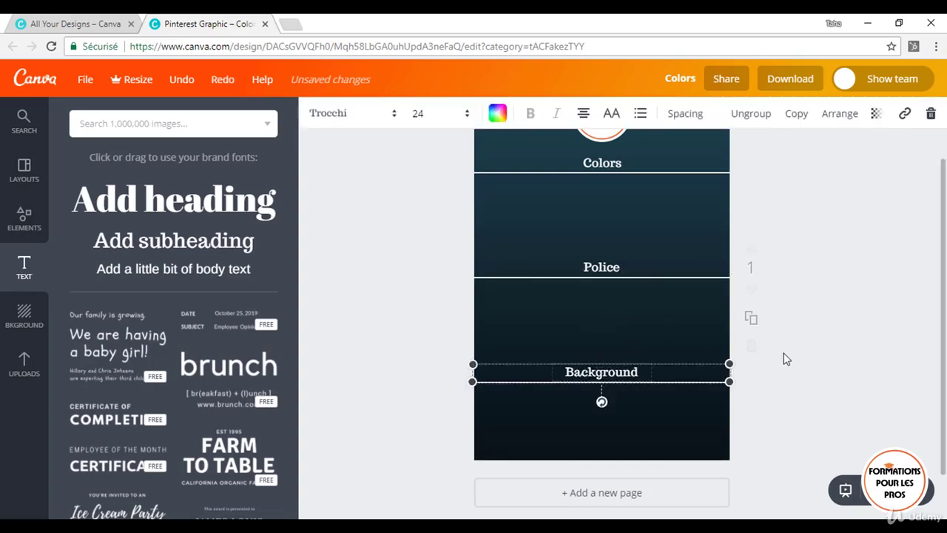
{"action": "type", "text": "s"}
{"action": "left_click", "coordinate": [790, 359]}
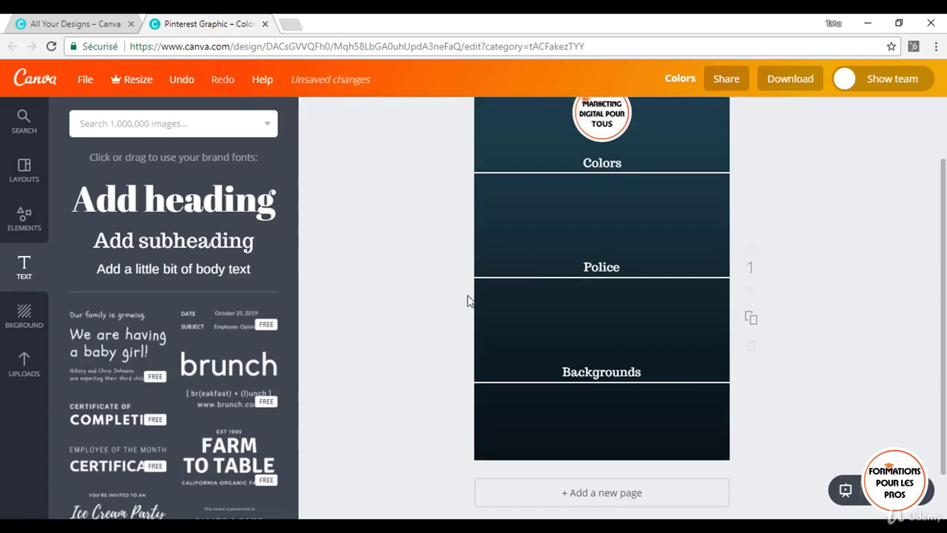
Step: Add the solid circle with an outer ring from the shapes, shrink it and centre it just below the "Colors" line
{"action": "scroll", "coordinate": [467, 301], "scroll_direction": "up", "scroll_amount": 2}
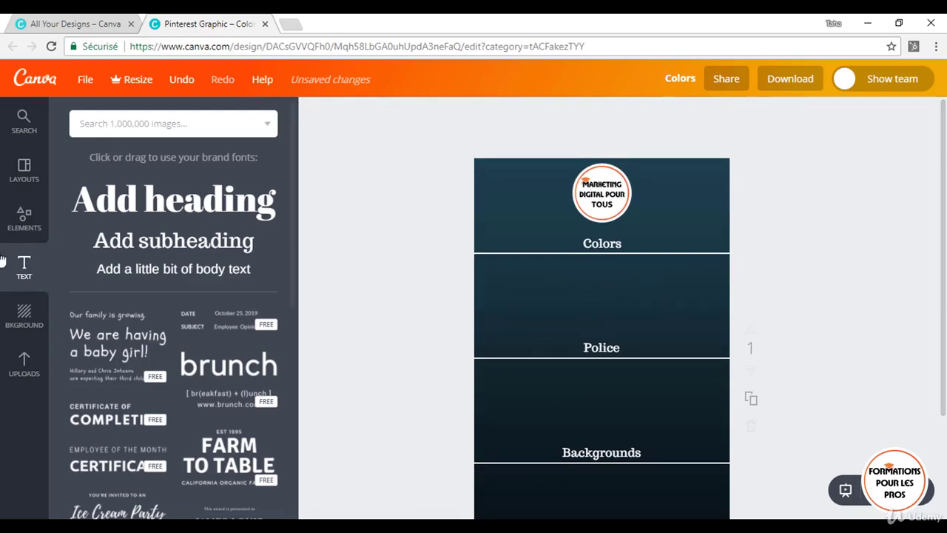
{"action": "left_click", "coordinate": [26, 235]}
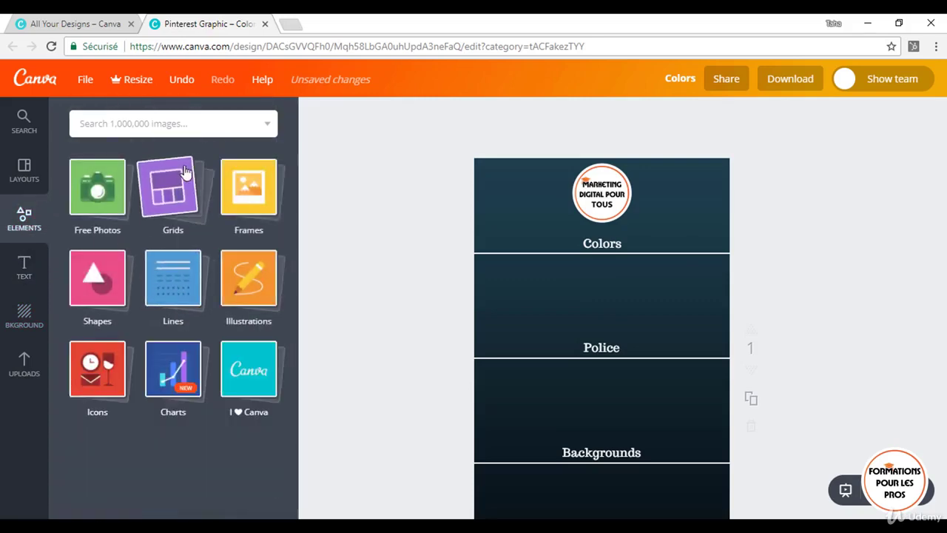
{"action": "left_click", "coordinate": [100, 289]}
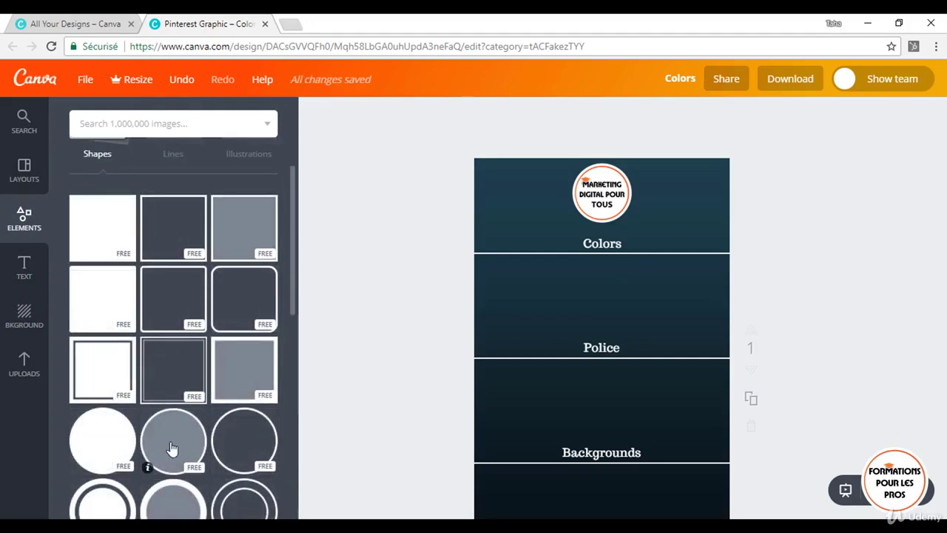
{"action": "scroll", "coordinate": [157, 447], "scroll_direction": "down", "scroll_amount": 3}
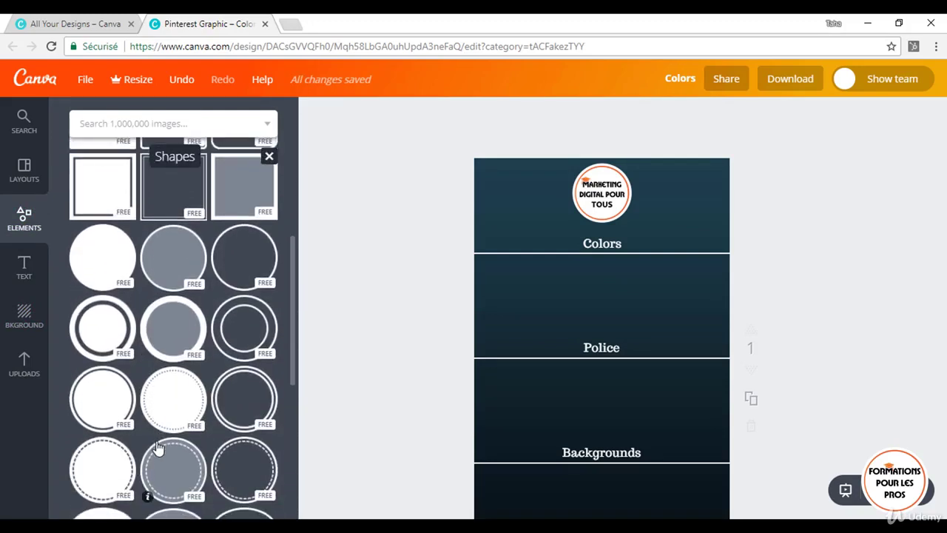
{"action": "scroll", "coordinate": [158, 446], "scroll_direction": "down", "scroll_amount": 1}
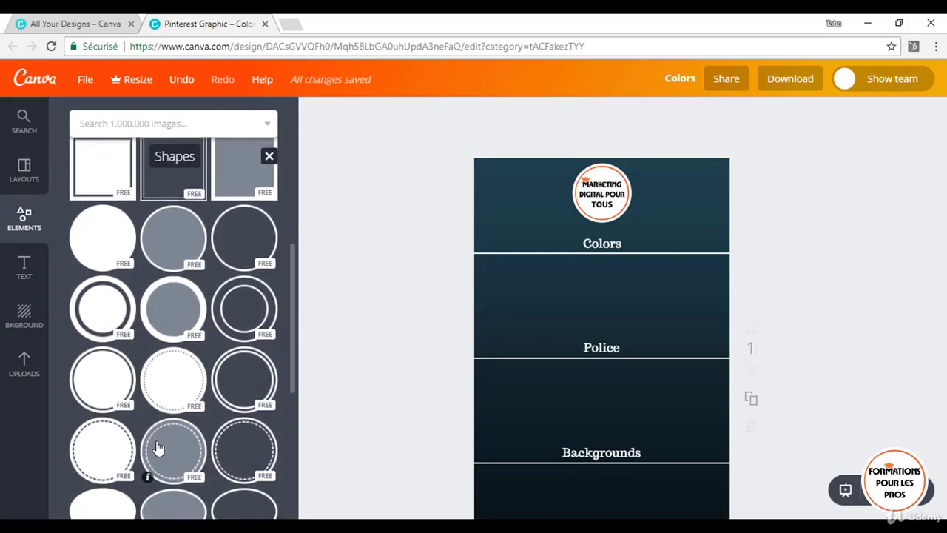
{"action": "left_click", "coordinate": [110, 370]}
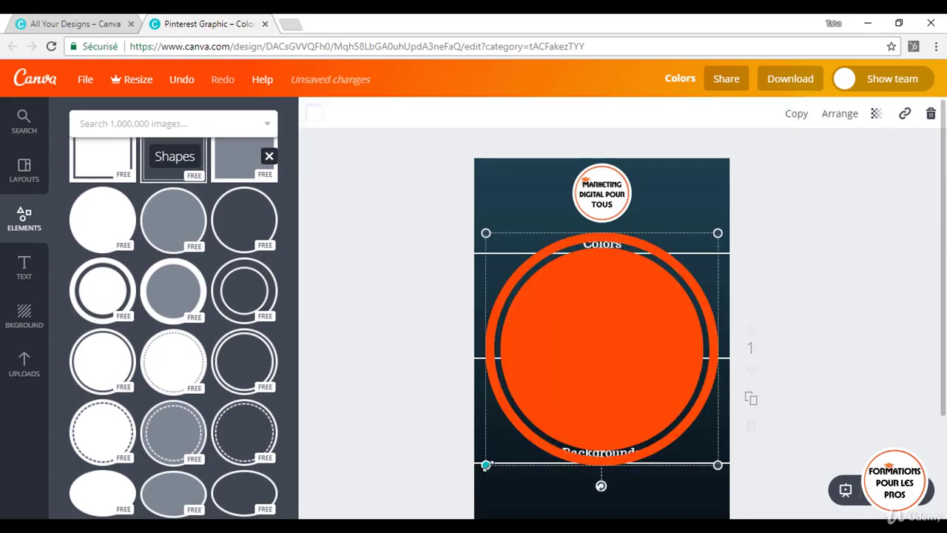
{"action": "left_click_drag", "start_coordinate": [486, 465], "coordinate": [607, 282]}
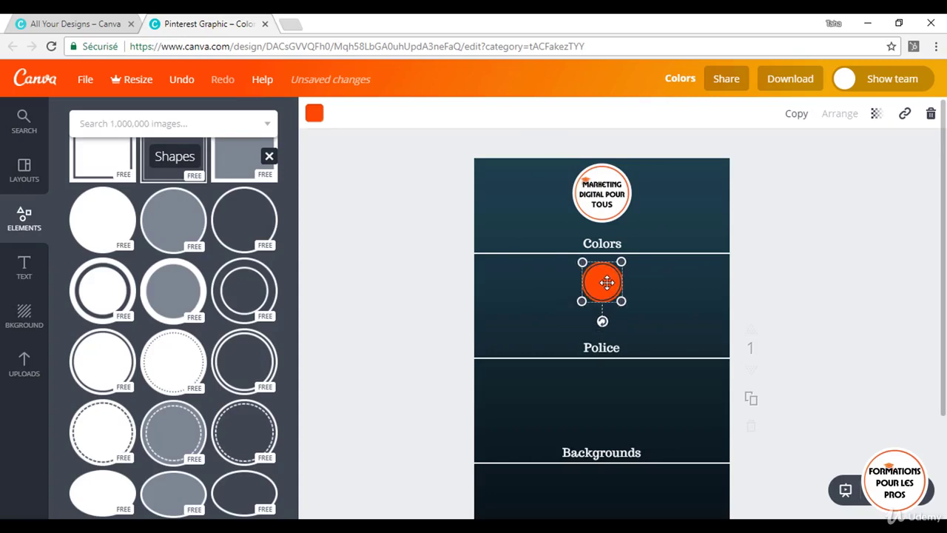
Step: Duplicate the orange-red ringed circle until there are four and line them up in a row below the "Colors" line
{"action": "key", "text": "ctrl+d"}
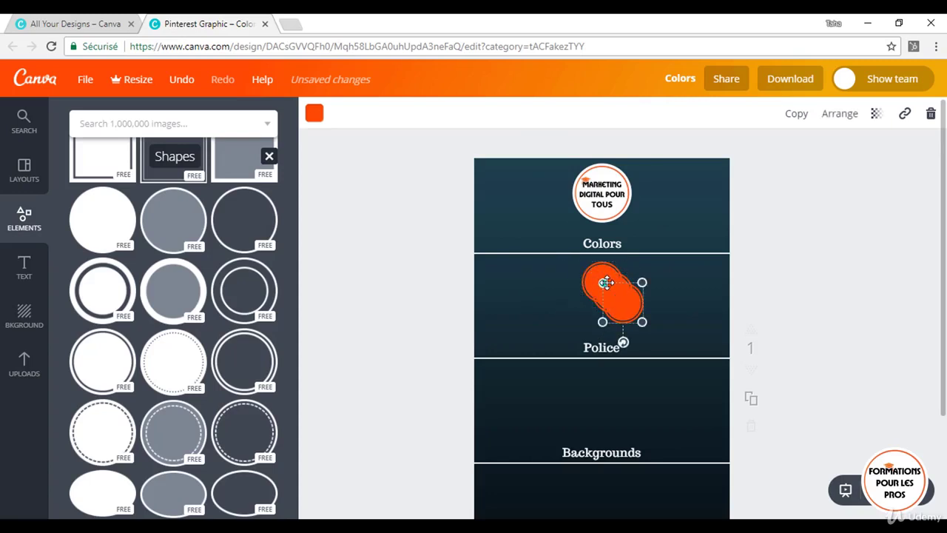
{"action": "left_click_drag", "start_coordinate": [607, 282], "coordinate": [698, 277]}
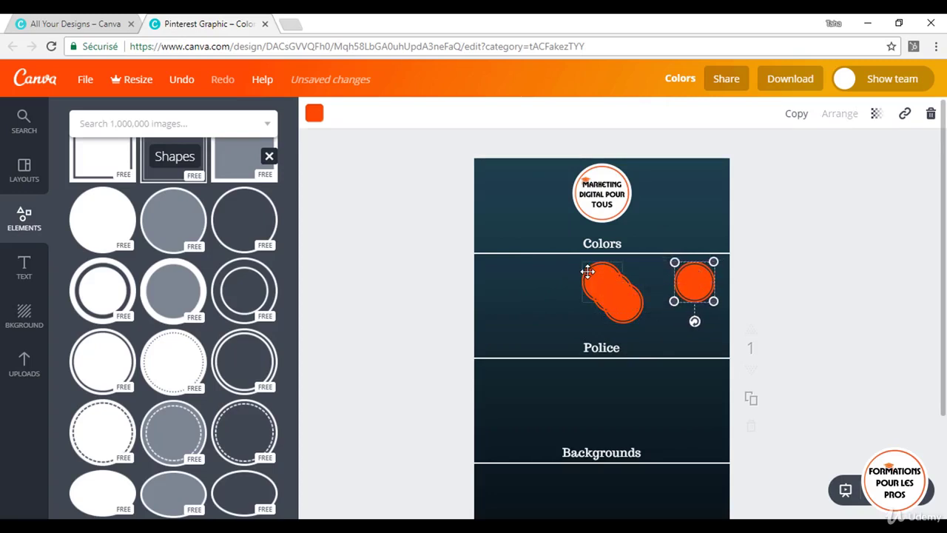
{"action": "left_click_drag", "start_coordinate": [588, 272], "coordinate": [552, 271]}
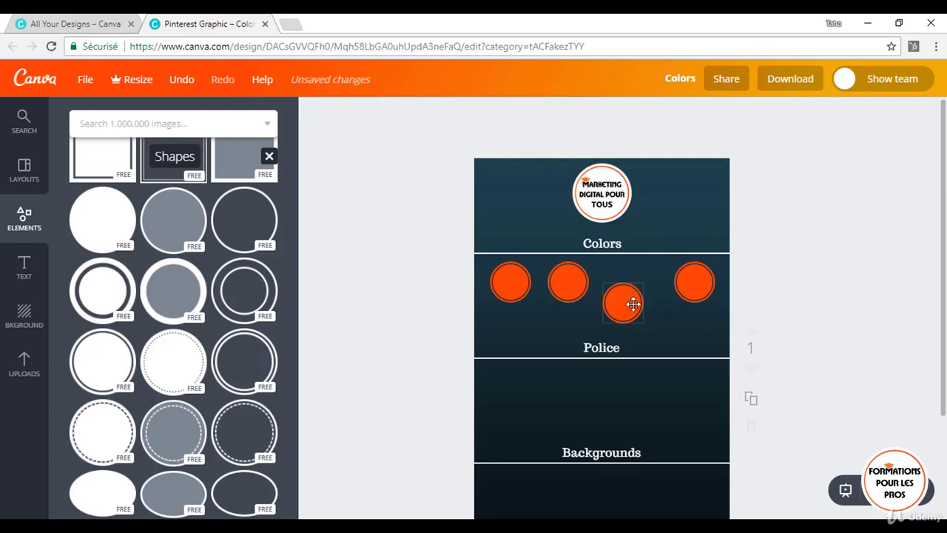
{"action": "left_click_drag", "start_coordinate": [626, 299], "coordinate": [632, 284]}
Step: Recolour the second circle in the row white and the third one black (#000000)
{"action": "left_click", "coordinate": [568, 282]}
{"action": "left_click", "coordinate": [315, 113]}
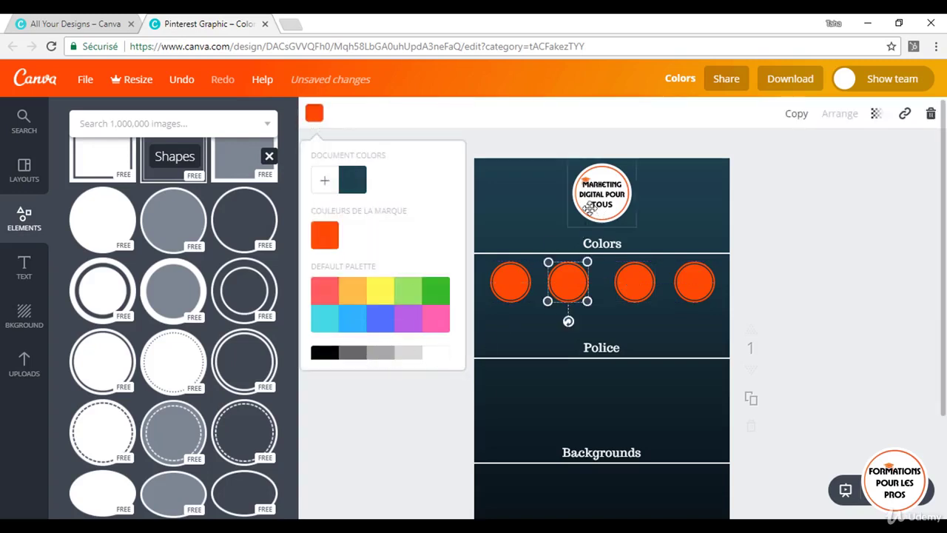
{"action": "left_click", "coordinate": [436, 353]}
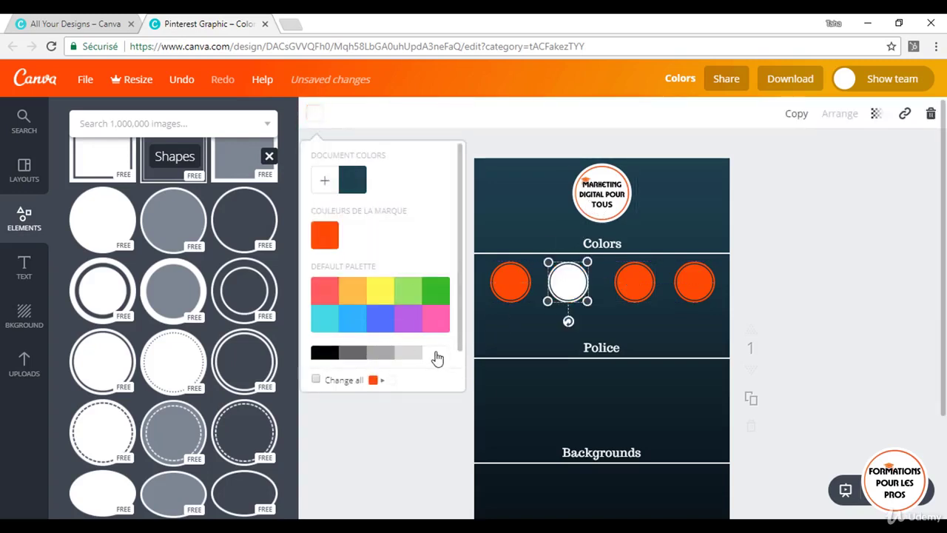
{"action": "left_click", "coordinate": [635, 285]}
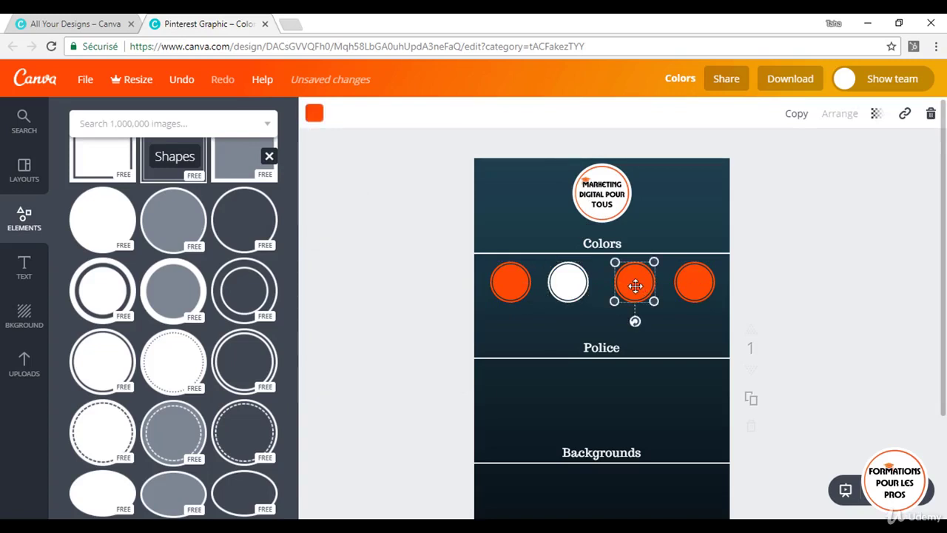
{"action": "left_click", "coordinate": [314, 112]}
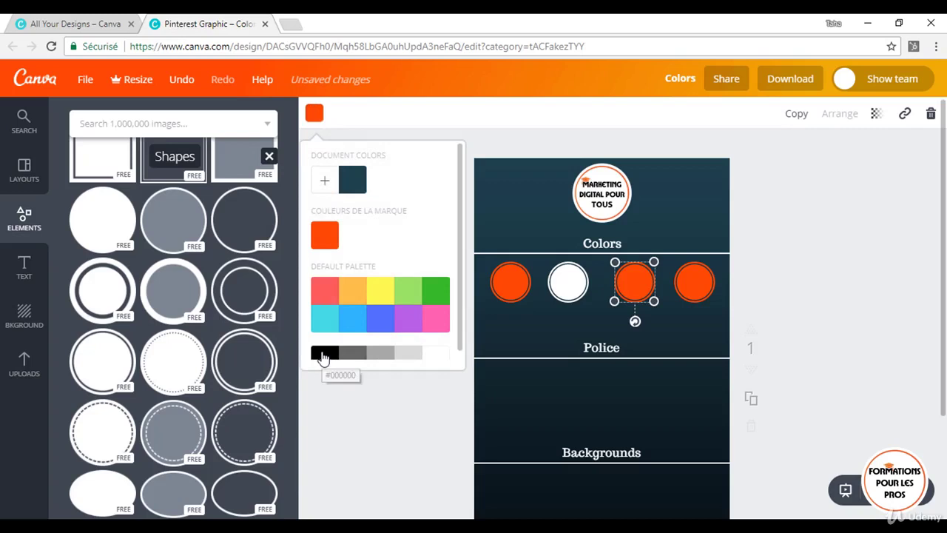
{"action": "left_click", "coordinate": [325, 356]}
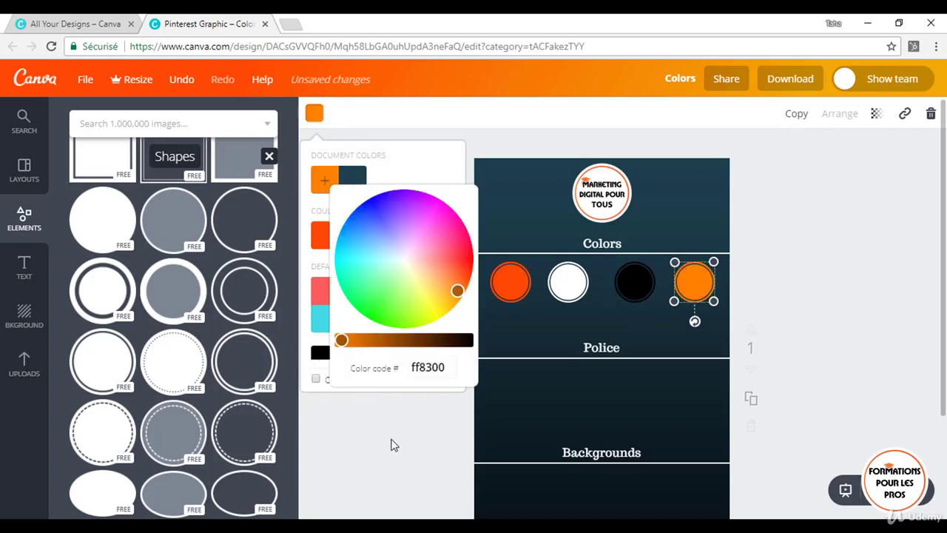
Step: Set the fourth circle's colour to orange ff8300 and copy its colour code
{"action": "left_click", "coordinate": [427, 367]}
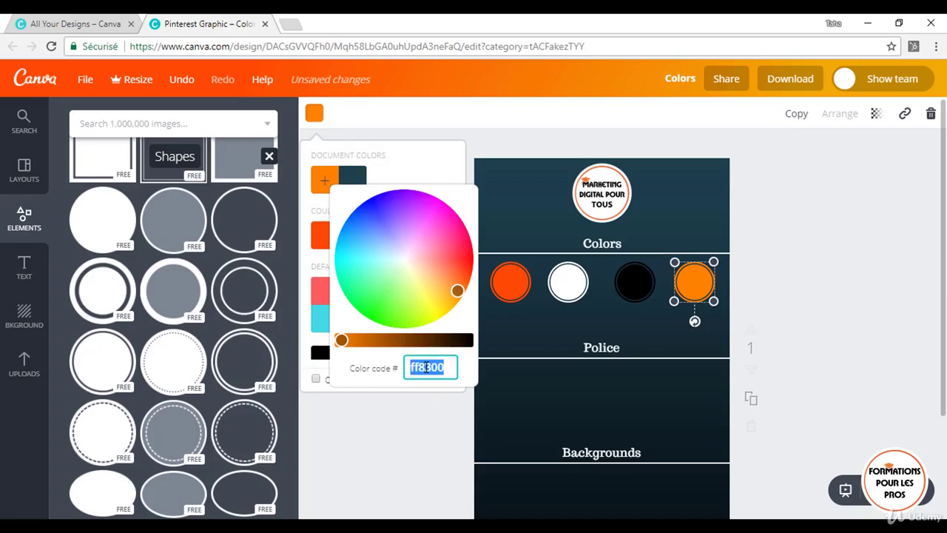
{"action": "left_click", "coordinate": [411, 438]}
{"action": "left_click", "coordinate": [411, 437]}
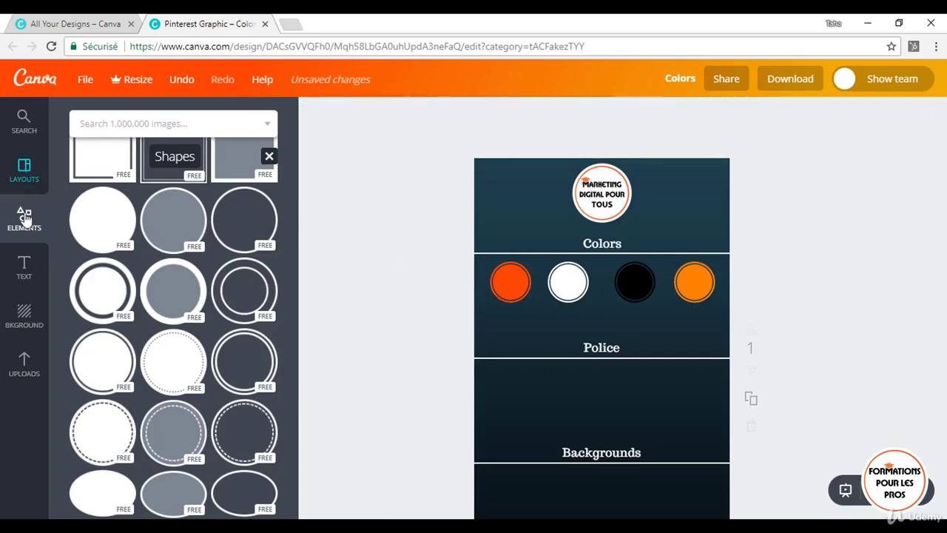
Step: Add a body text reading "ff8300", narrow its box, set the font size to 18 and place it below the orange circle
{"action": "left_click", "coordinate": [24, 265]}
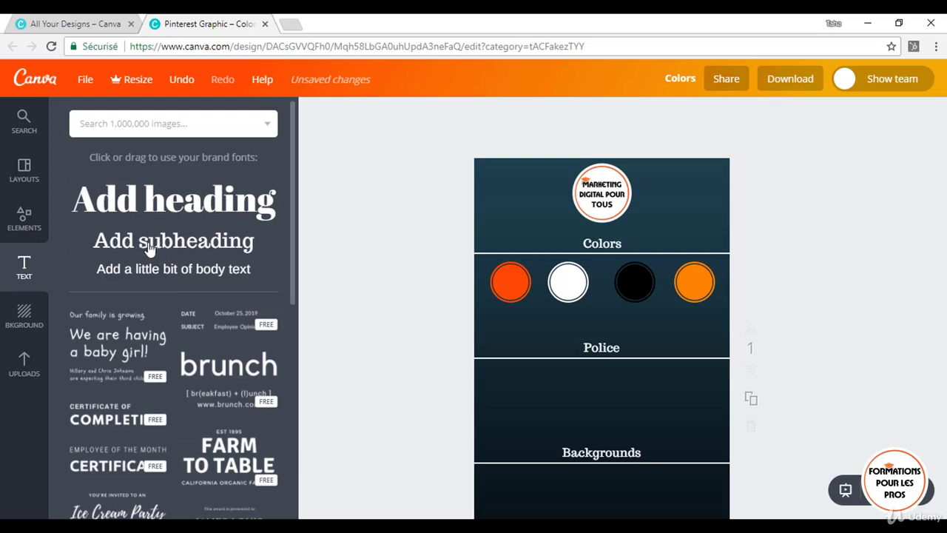
{"action": "left_click", "coordinate": [153, 269]}
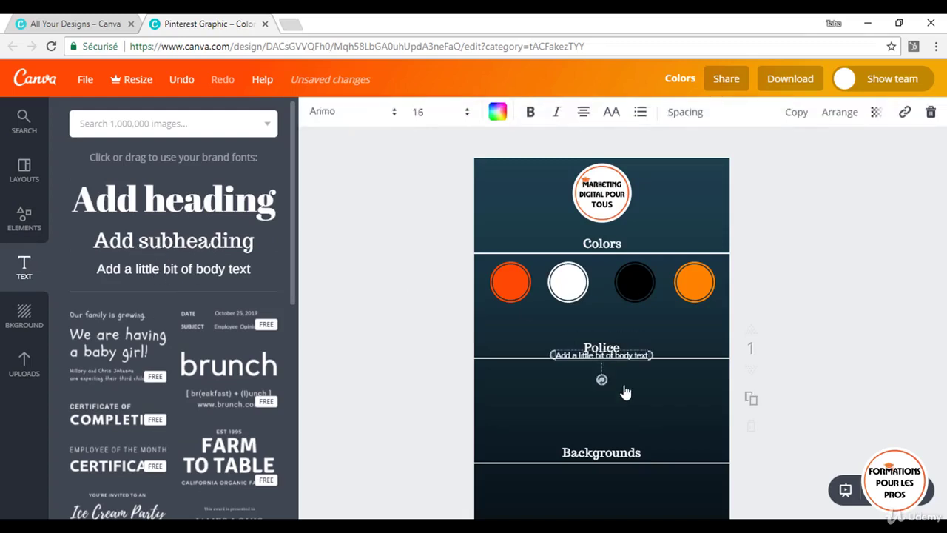
{"action": "type", "text": "#ff8300"}
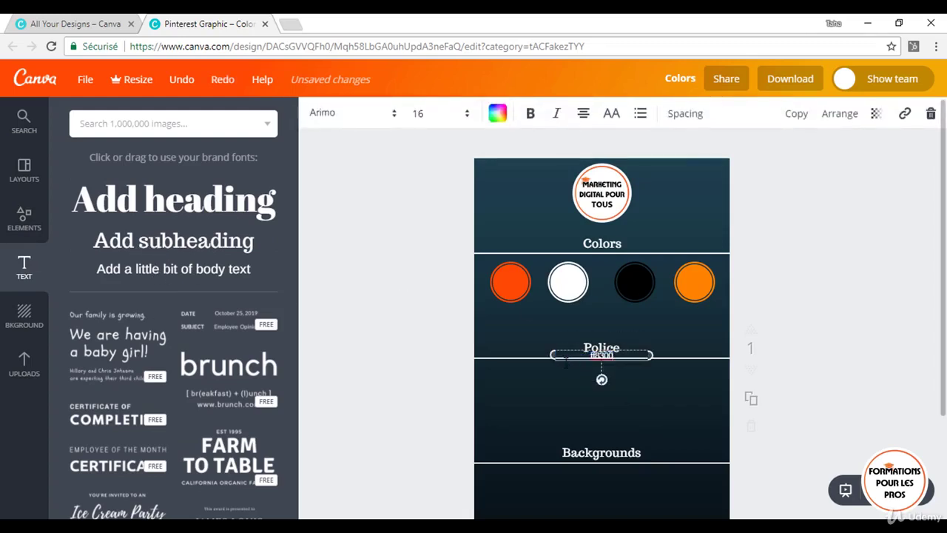
{"action": "left_click_drag", "start_coordinate": [552, 355], "coordinate": [616, 355]}
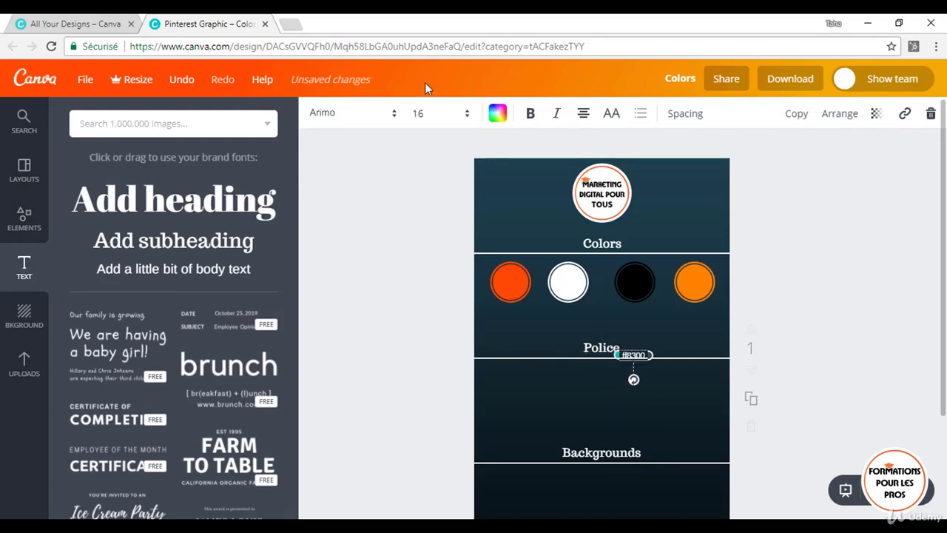
{"action": "left_click", "coordinate": [434, 112]}
{"action": "left_click", "coordinate": [436, 249]}
{"action": "left_click_drag", "start_coordinate": [634, 356], "coordinate": [690, 312]}
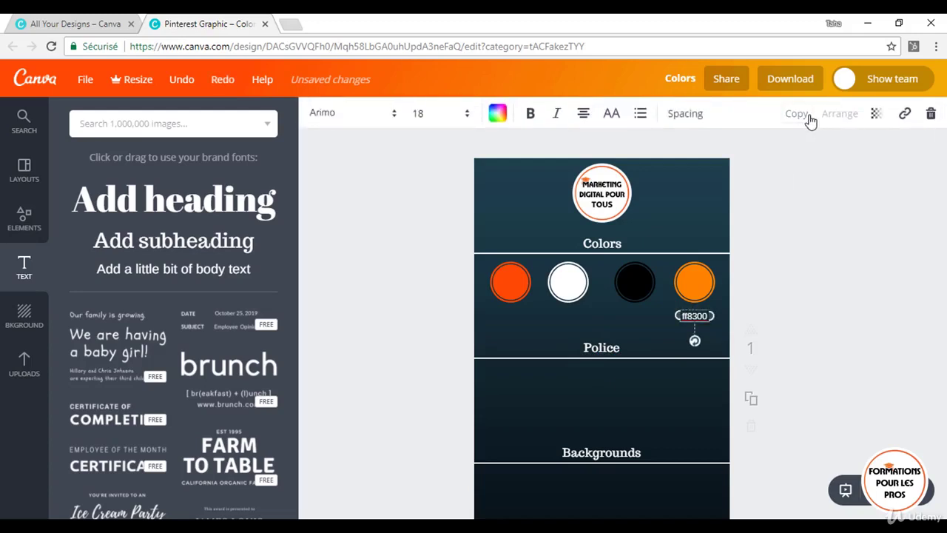
Step: Duplicate the "ff8300" label below the black circle, change the copy's text to "000000" and widen its box to fit one line
{"action": "left_click", "coordinate": [810, 120]}
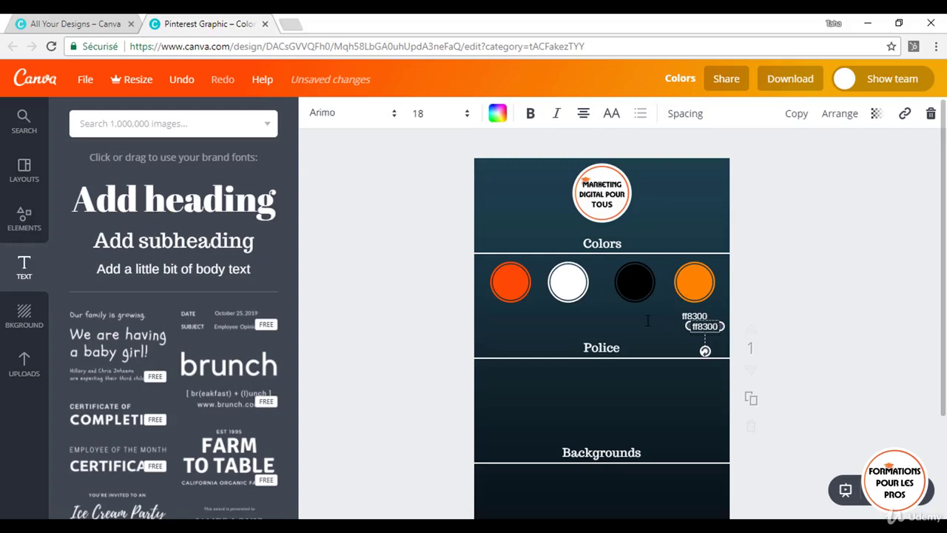
{"action": "left_click_drag", "start_coordinate": [705, 326], "coordinate": [634, 318]}
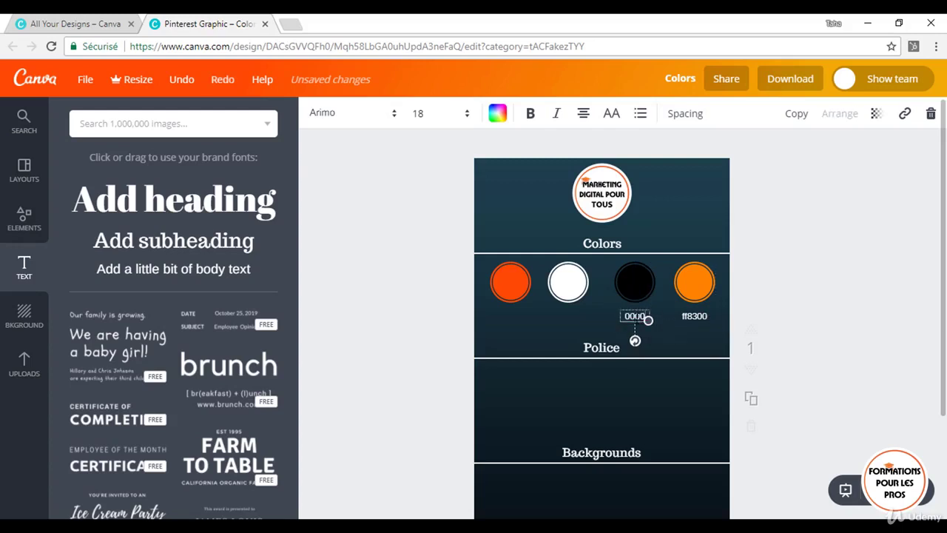
{"action": "left_click", "coordinate": [637, 316]}
{"action": "type", "text": "000000"}
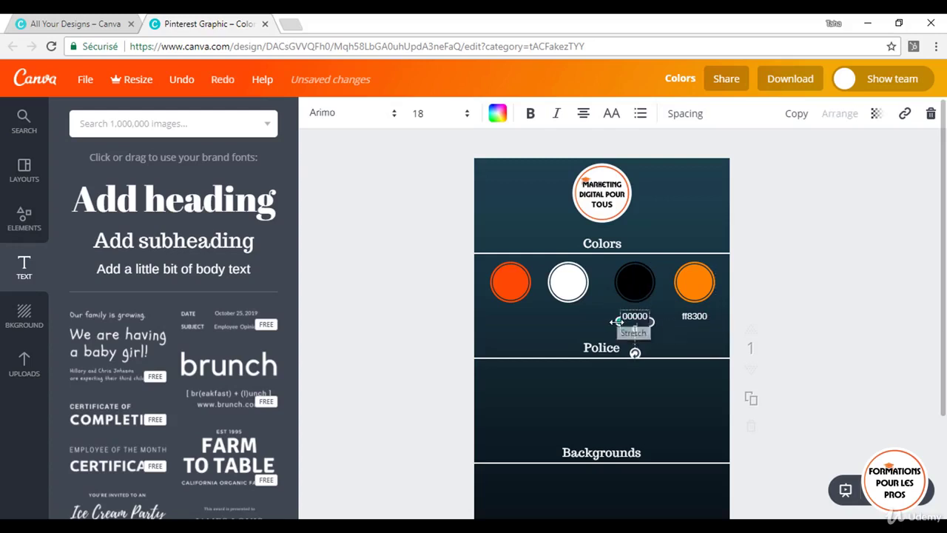
{"action": "left_click_drag", "start_coordinate": [615, 322], "coordinate": [646, 308]}
{"action": "left_click", "coordinate": [585, 343]}
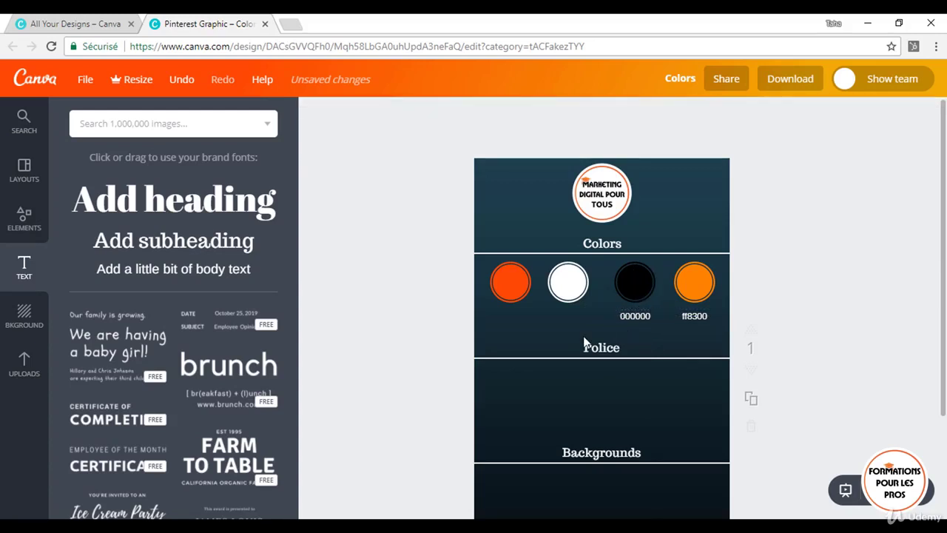
Step: Duplicate the "000000" label below the white circle and change the copy's text to "ffffff"
{"action": "left_click", "coordinate": [627, 312]}
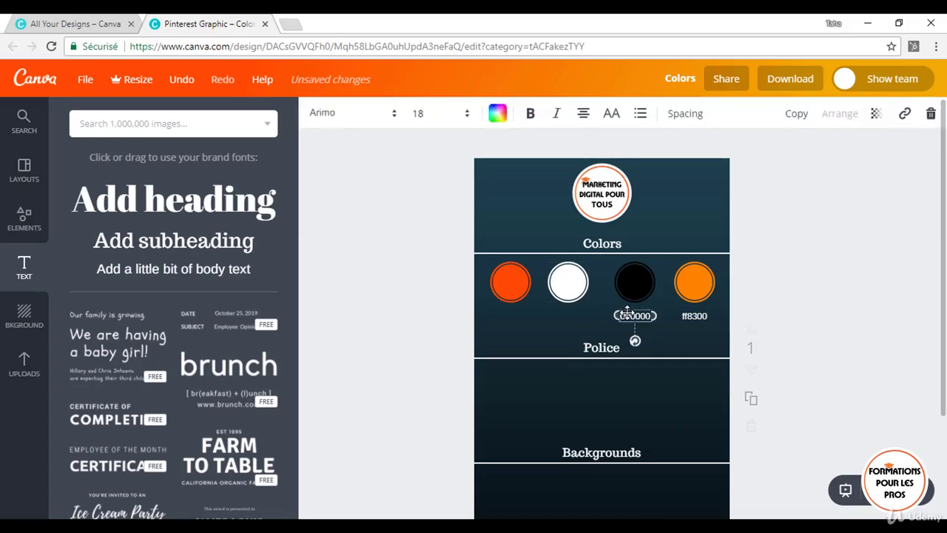
{"action": "left_click", "coordinate": [797, 115]}
{"action": "left_click_drag", "start_coordinate": [570, 317], "coordinate": [570, 317]}
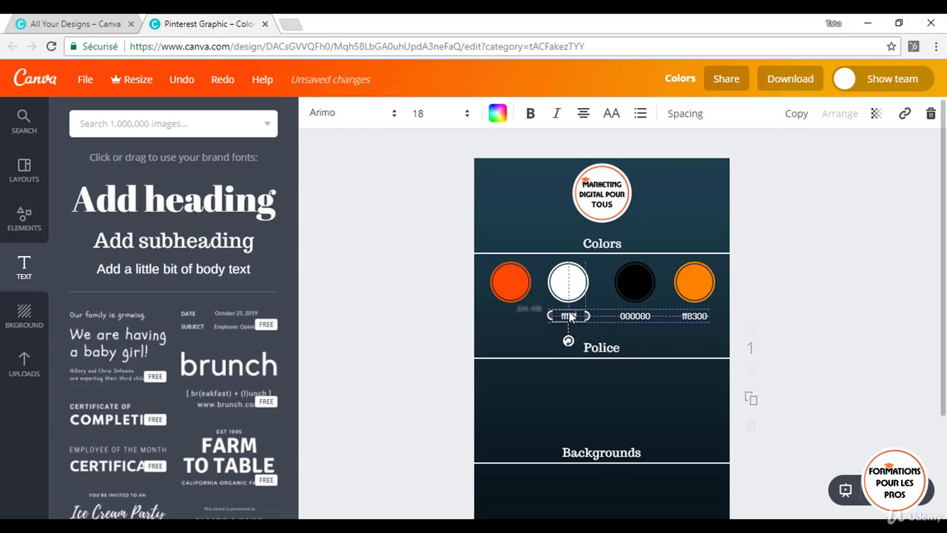
{"action": "left_click", "coordinate": [547, 335]}
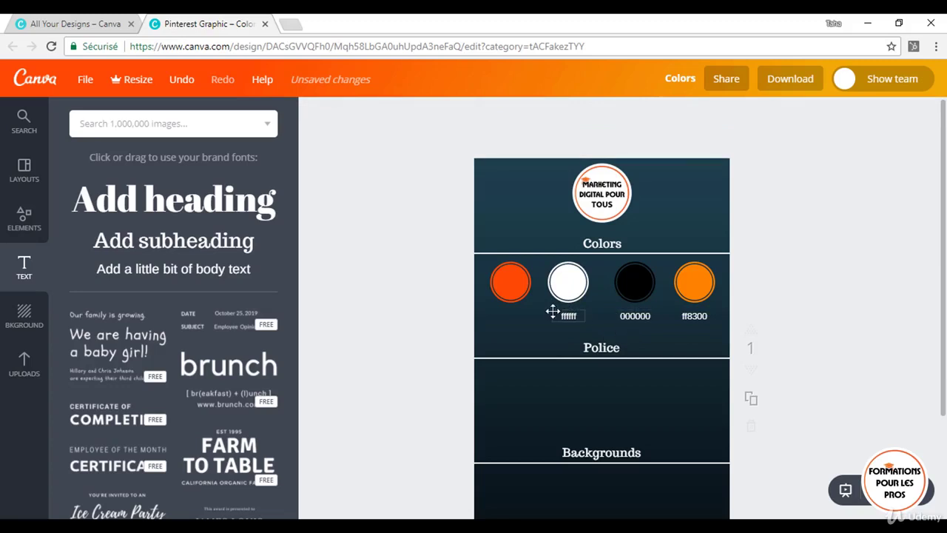
Step: Duplicate the "ffffff" label and align the copy below the orange-red circle
{"action": "left_click", "coordinate": [567, 316]}
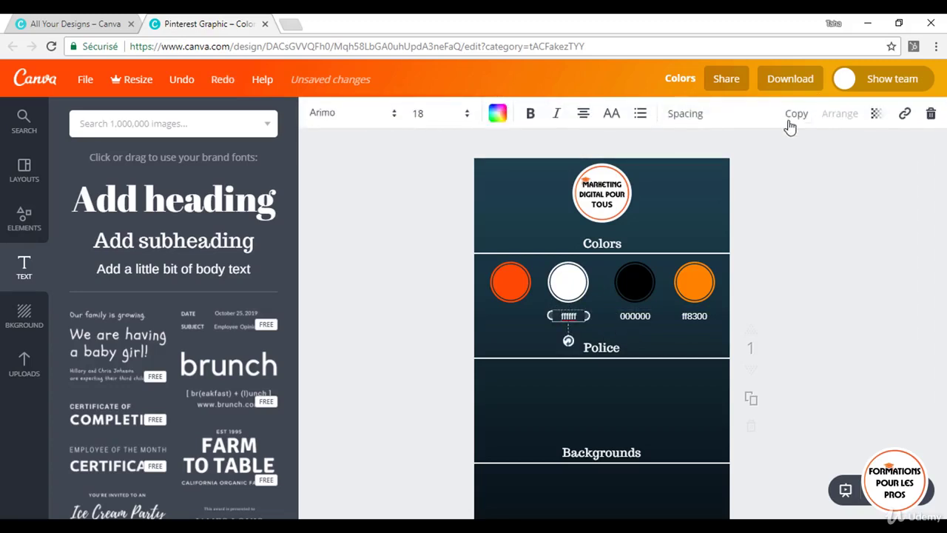
{"action": "left_click", "coordinate": [790, 122]}
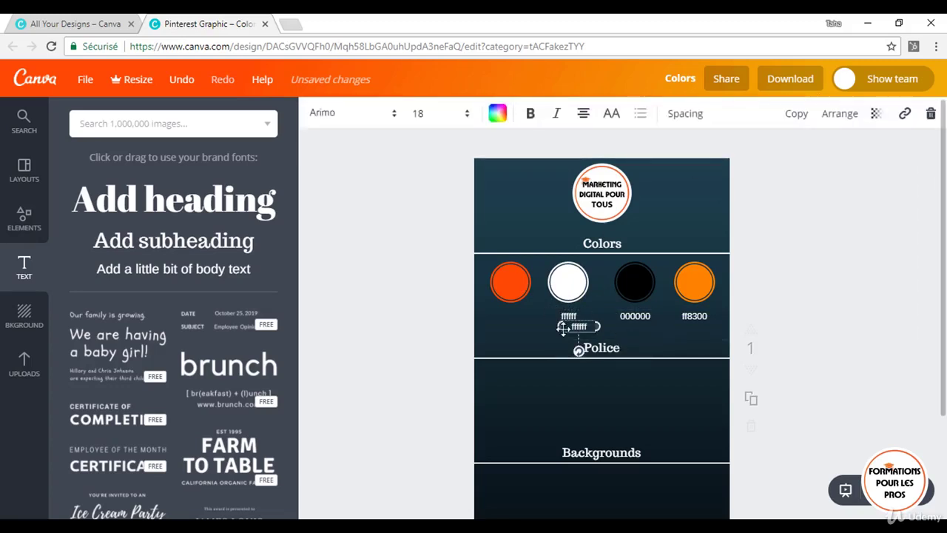
{"action": "left_click_drag", "start_coordinate": [579, 326], "coordinate": [510, 316]}
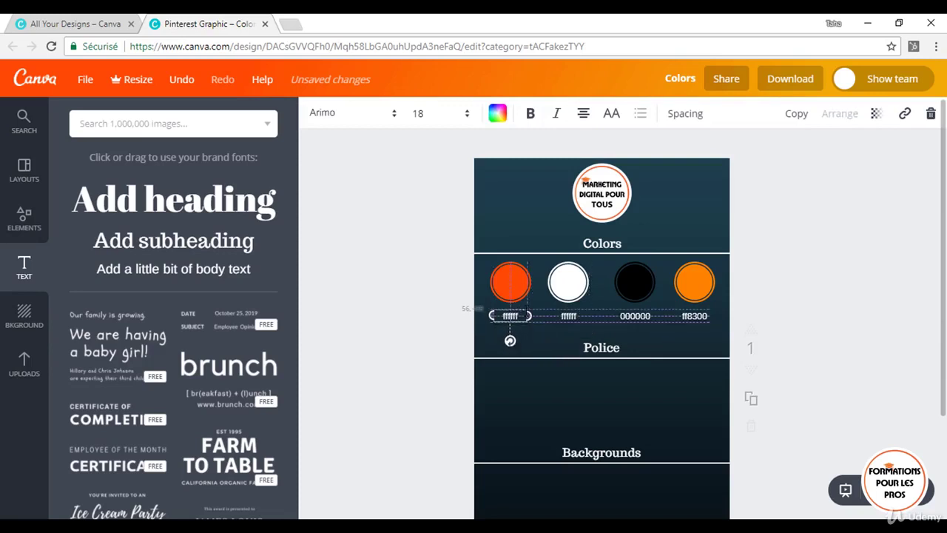
Step: Look up the orange-red circle's colour code and change the label below it to "ff4904"
{"action": "left_click", "coordinate": [516, 290]}
{"action": "left_click", "coordinate": [314, 115]}
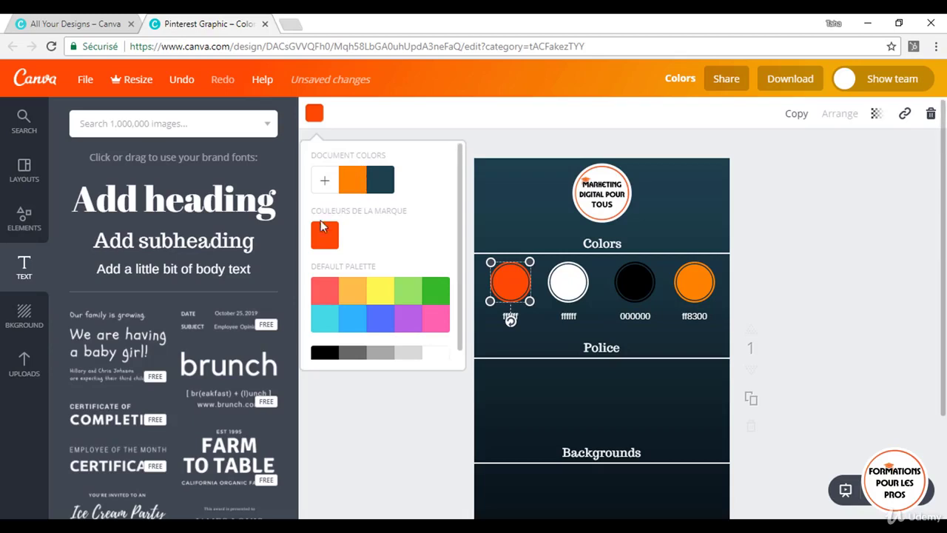
{"action": "left_click", "coordinate": [325, 182]}
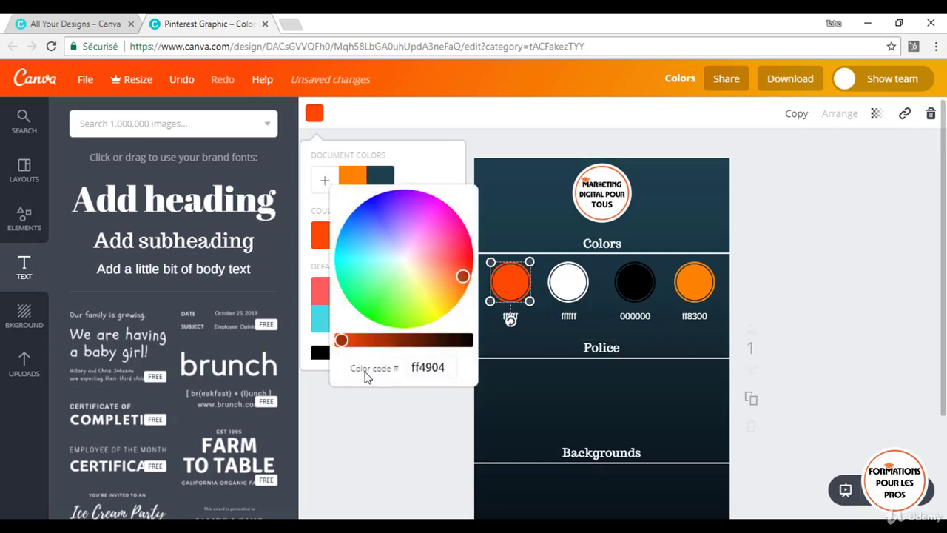
{"action": "left_click", "coordinate": [429, 365]}
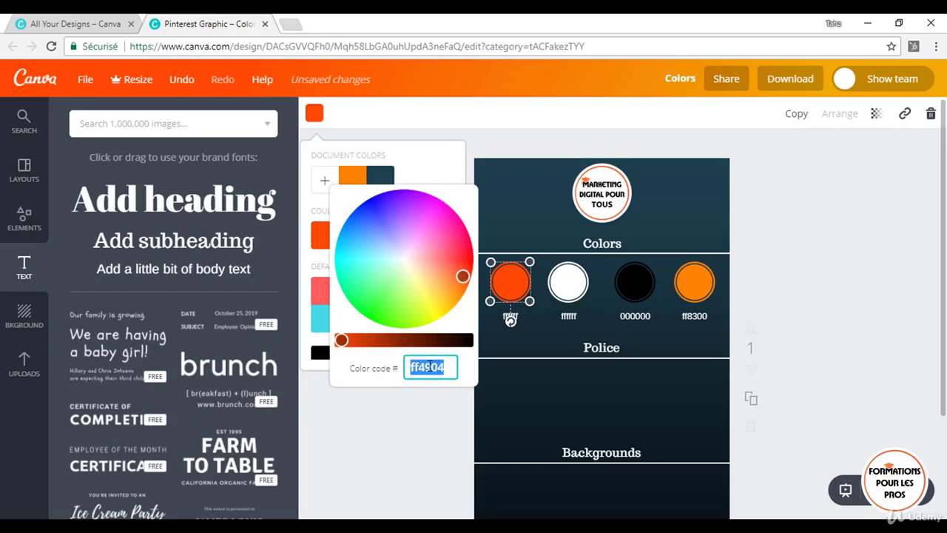
{"action": "left_click", "coordinate": [429, 165]}
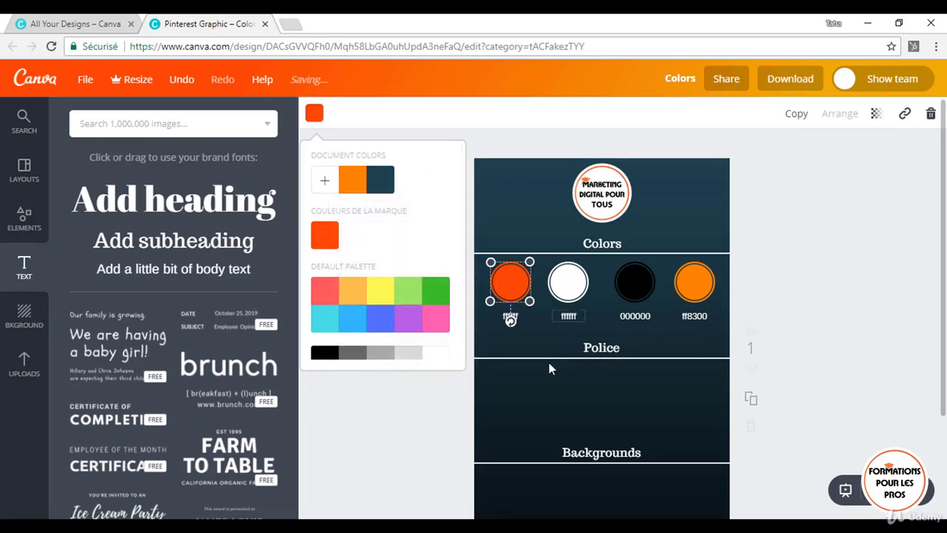
{"action": "left_click", "coordinate": [513, 316]}
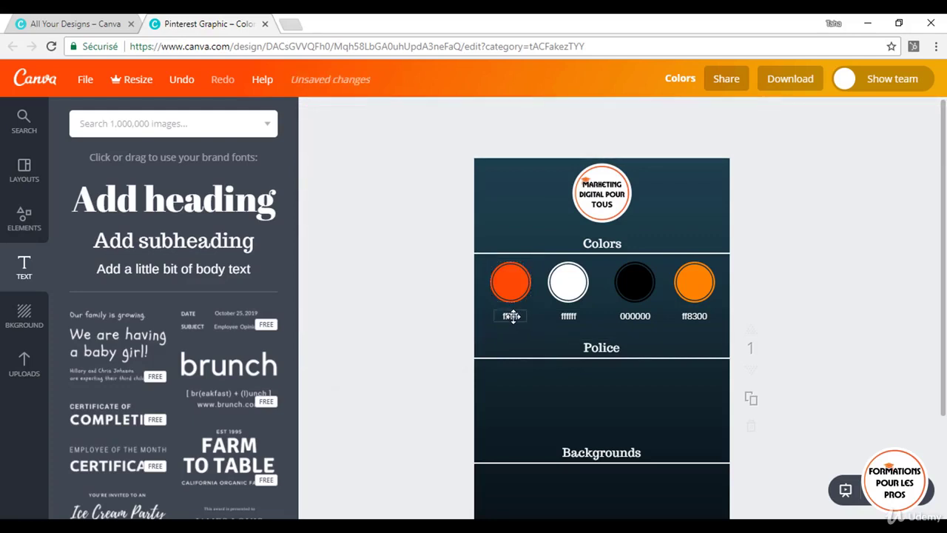
{"action": "double_click", "coordinate": [512, 317]}
{"action": "left_click", "coordinate": [601, 302]}
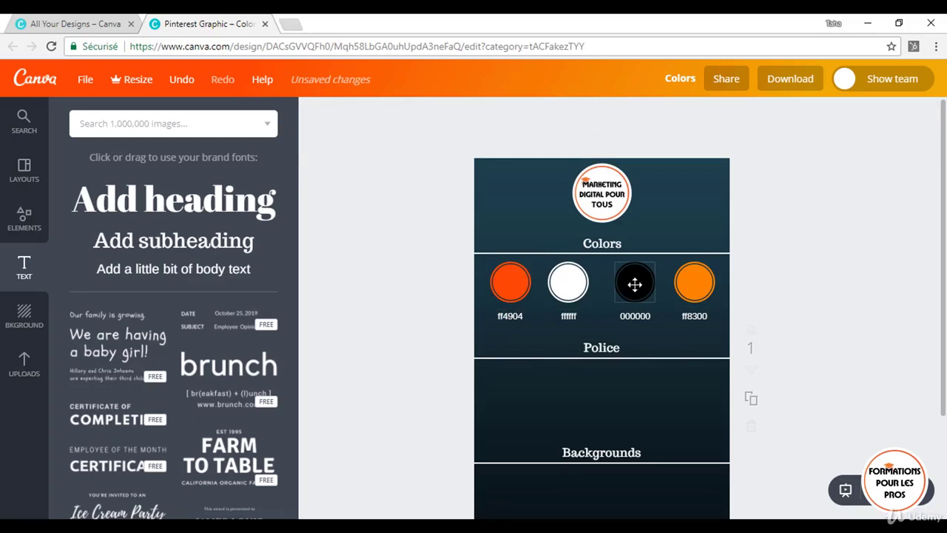
Step: Add a subheading below the Police divider line, set its font to Courgette and change its text to "Courgette"
{"action": "mouse_move", "coordinate": [635, 284]}
{"action": "left_mouse_down"}
{"action": "mouse_move", "coordinate": [627, 283]}
{"action": "mouse_move", "coordinate": [638, 285]}
{"action": "left_mouse_up"}
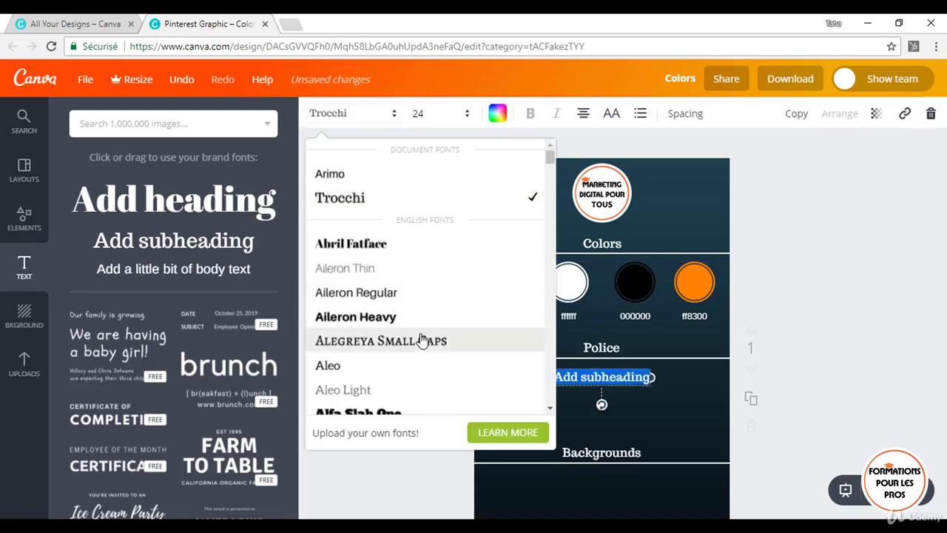
{"action": "scroll", "coordinate": [423, 339], "scroll_direction": "down", "scroll_amount": 3}
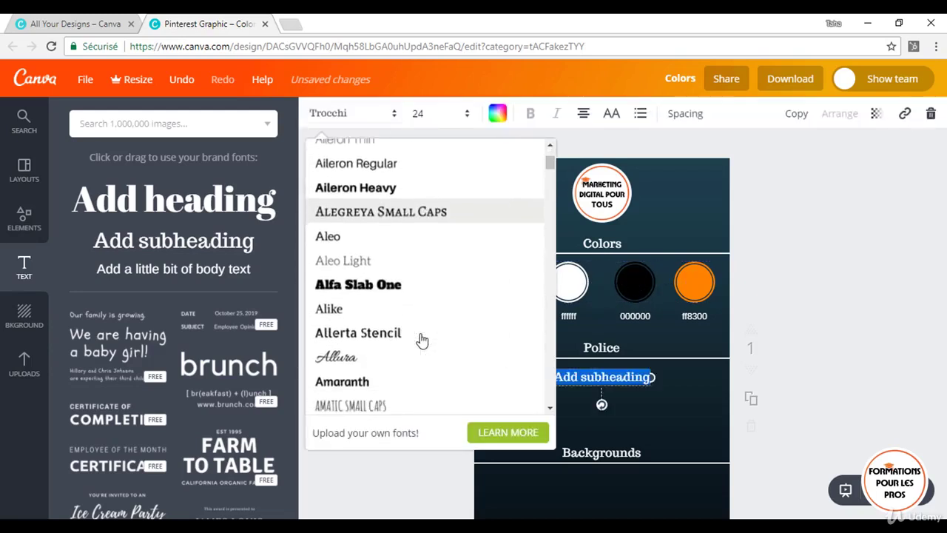
{"action": "scroll", "coordinate": [423, 339], "scroll_direction": "down", "scroll_amount": 2}
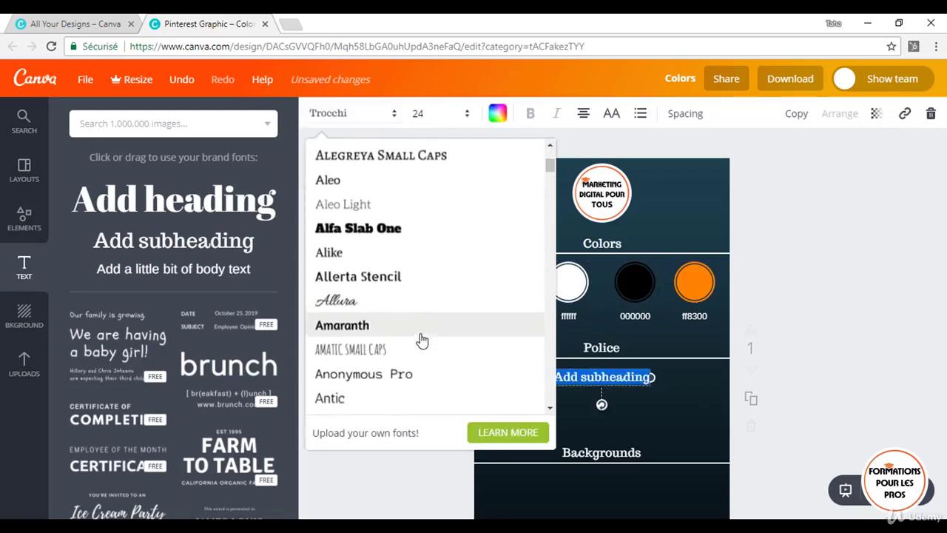
{"action": "scroll", "coordinate": [423, 339], "scroll_direction": "down", "scroll_amount": 4}
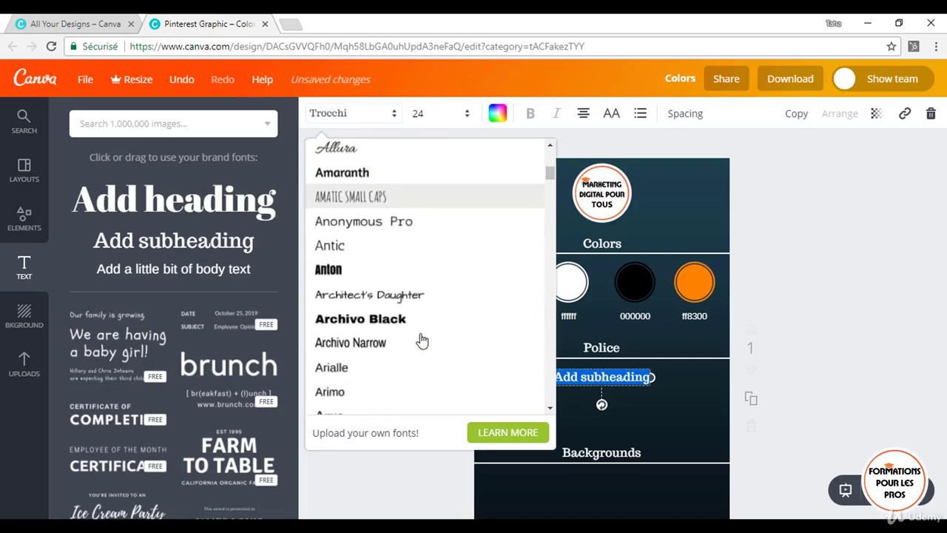
{"action": "scroll", "coordinate": [423, 339], "scroll_direction": "down", "scroll_amount": 2}
{"action": "scroll", "coordinate": [423, 339], "scroll_direction": "up", "scroll_amount": 3}
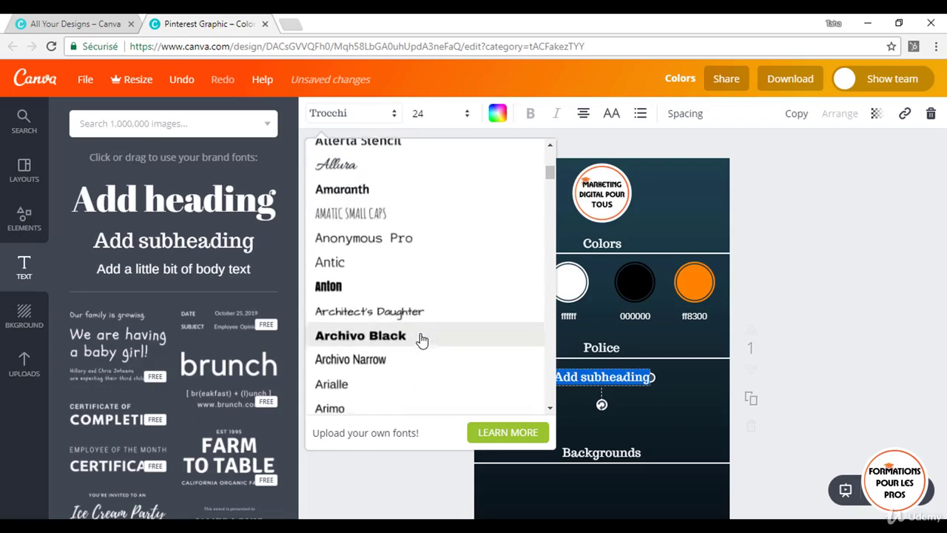
{"action": "scroll", "coordinate": [420, 339], "scroll_direction": "down", "scroll_amount": 10}
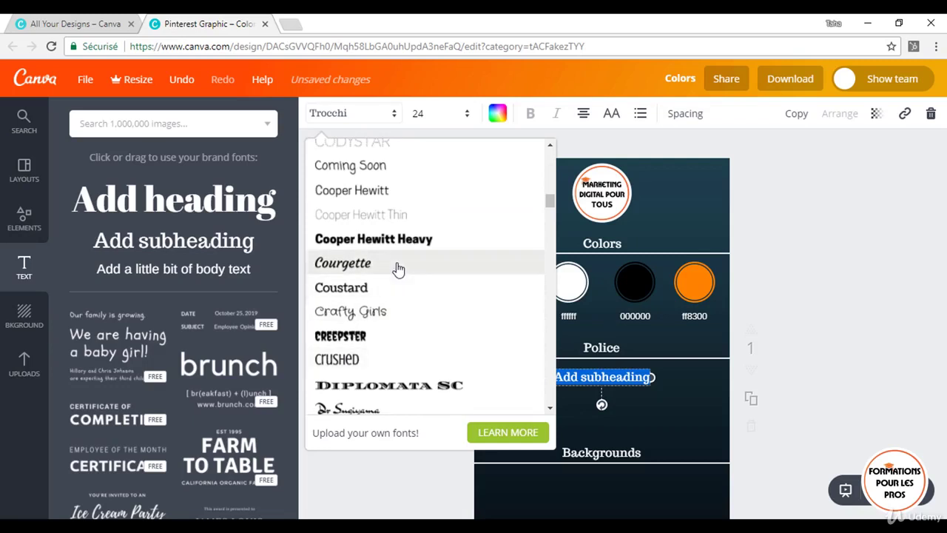
{"action": "left_click", "coordinate": [398, 270]}
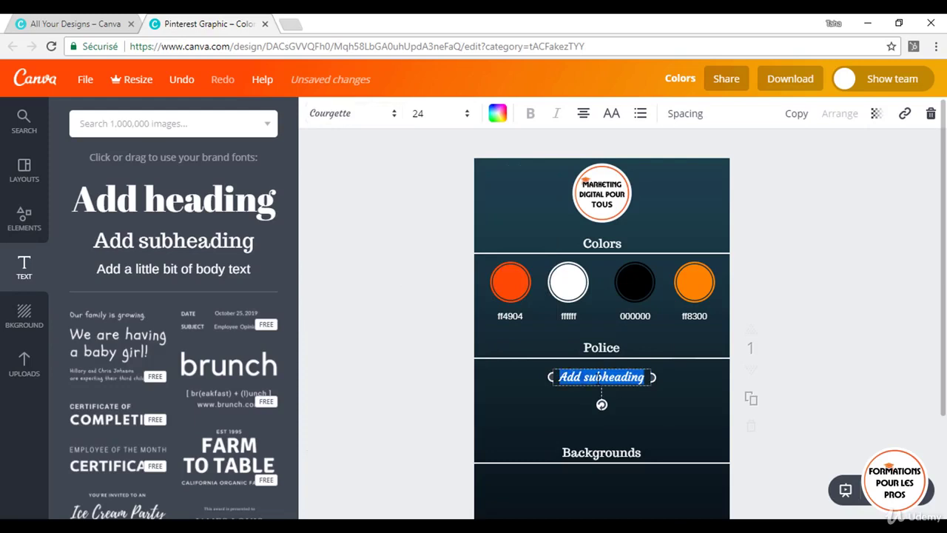
{"action": "type", "text": "Courgette"}
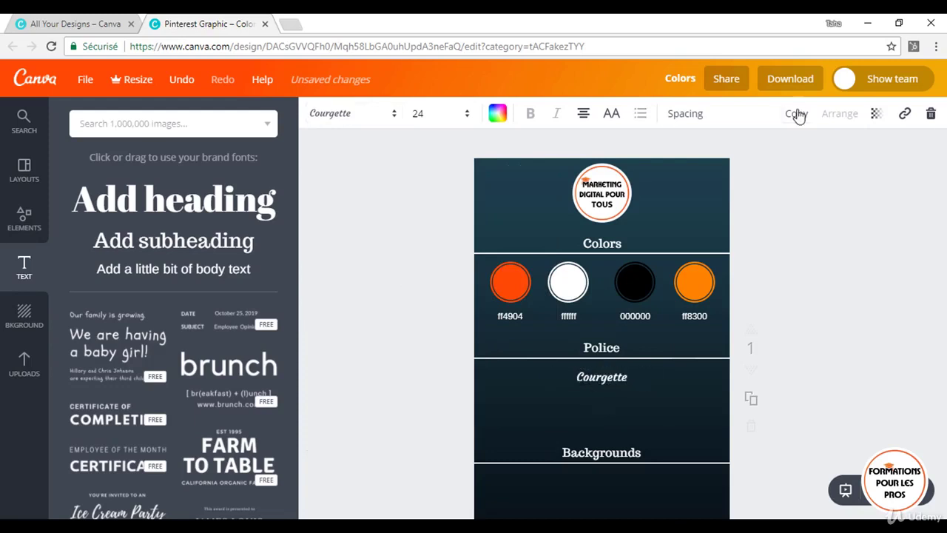
Step: Duplicate the "Courgette" text directly below it, set the copy's font to Quattrocento and change its text to "Quattrocento"
{"action": "left_click", "coordinate": [798, 113]}
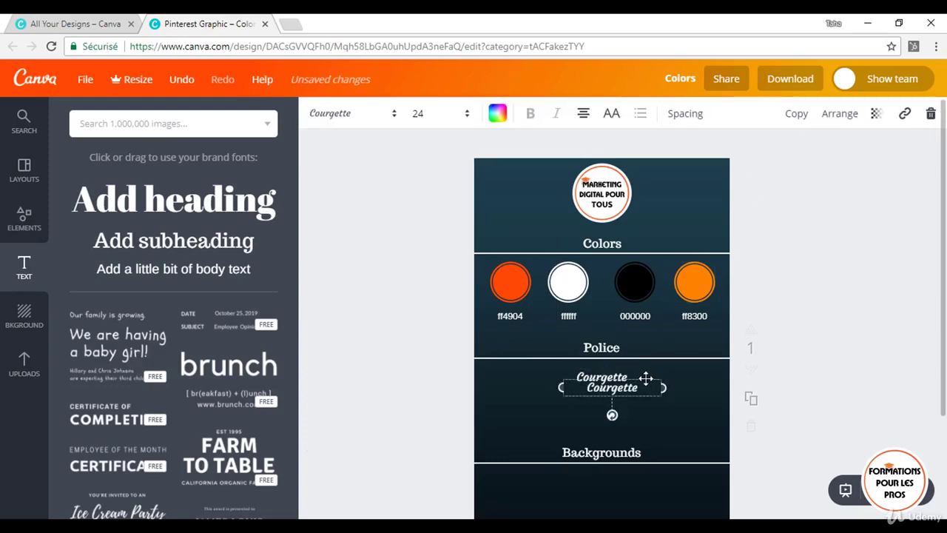
{"action": "left_click_drag", "start_coordinate": [636, 375], "coordinate": [635, 380]}
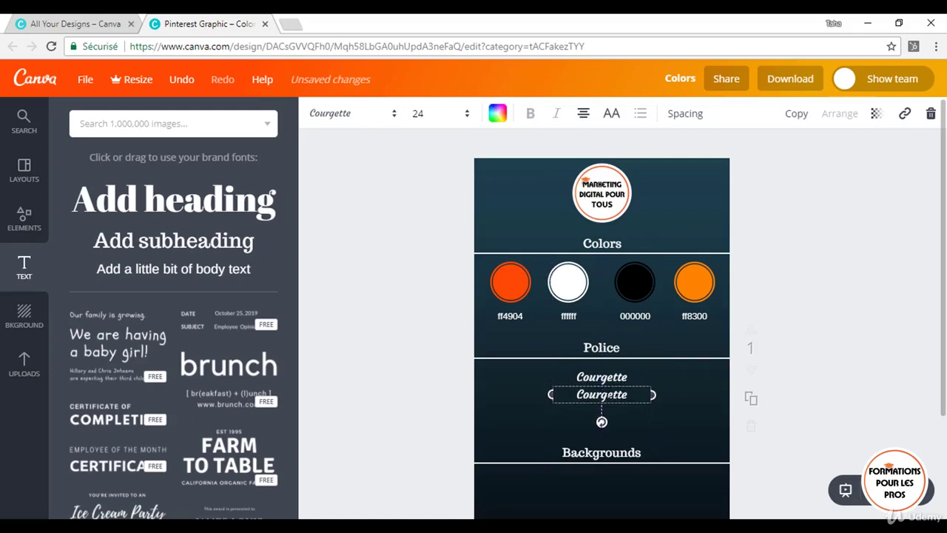
{"action": "double_click", "coordinate": [608, 397]}
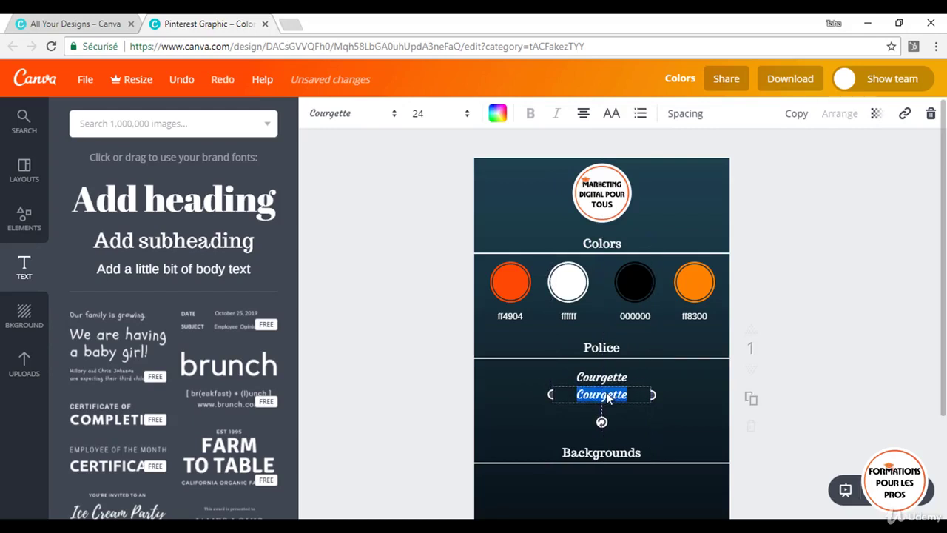
{"action": "left_click", "coordinate": [333, 117]}
{"action": "scroll", "coordinate": [434, 388], "scroll_direction": "down", "scroll_amount": 15}
{"action": "left_click", "coordinate": [433, 388]}
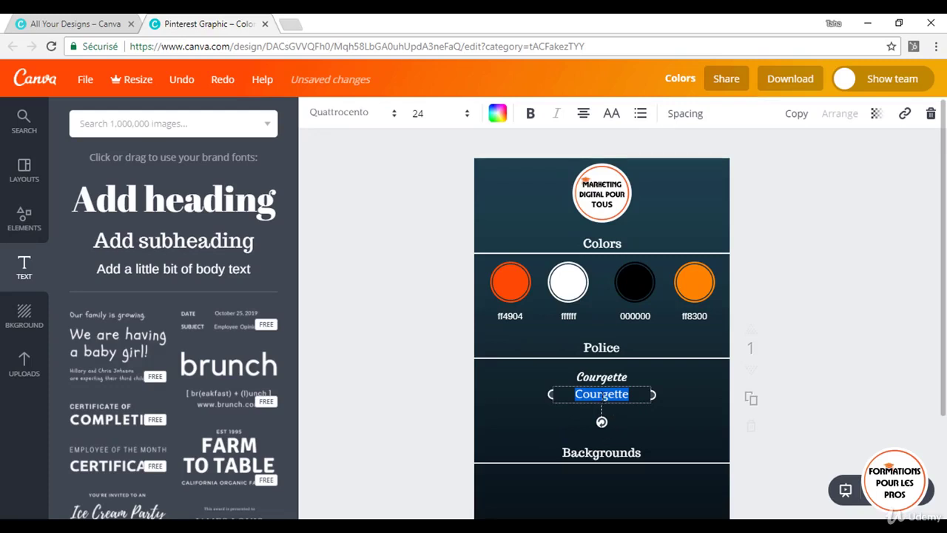
{"action": "type", "text": "Qu"}
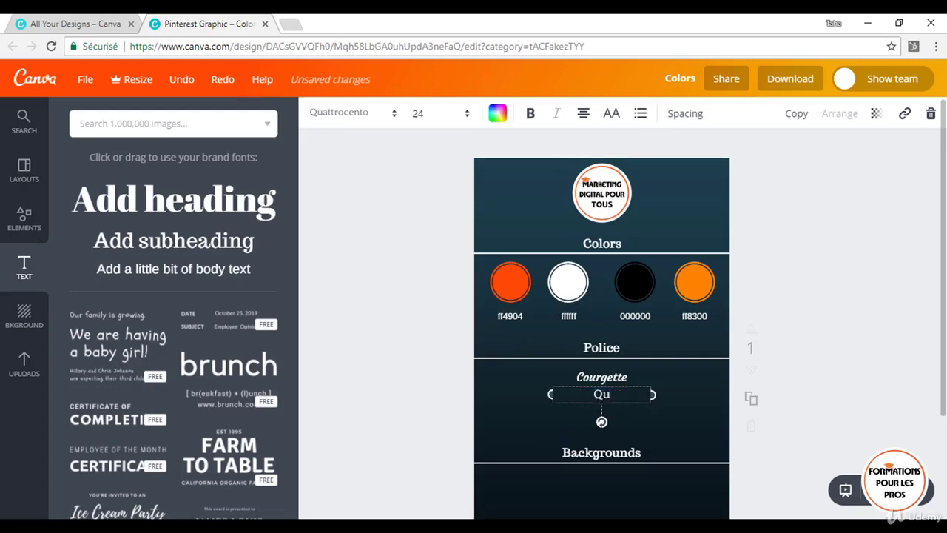
{"action": "type", "text": "attrocento"}
{"action": "left_click", "coordinate": [805, 421]}
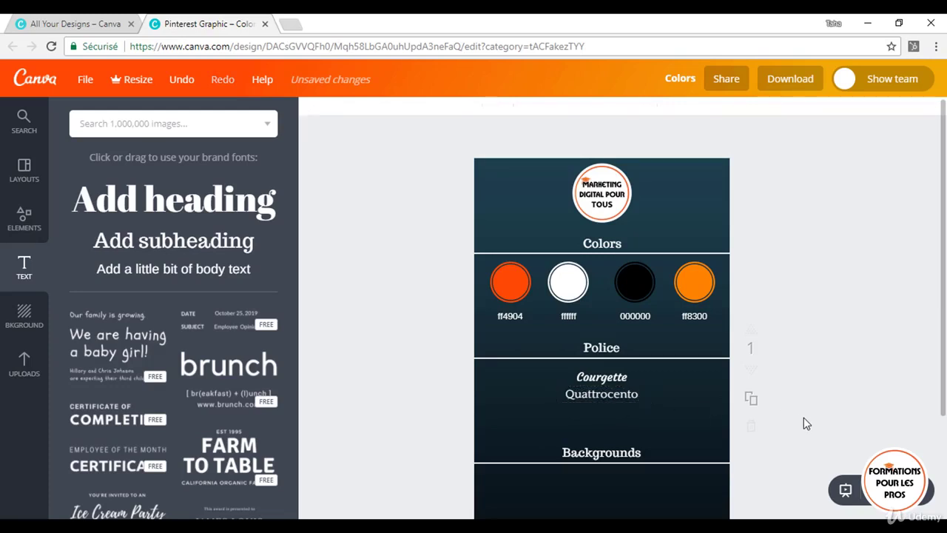
Step: Duplicate the "Quattrocento" text directly below it, set the copy's font to Aileron Heavy and change its text to "Aileron Heavy"
{"action": "left_click", "coordinate": [630, 396]}
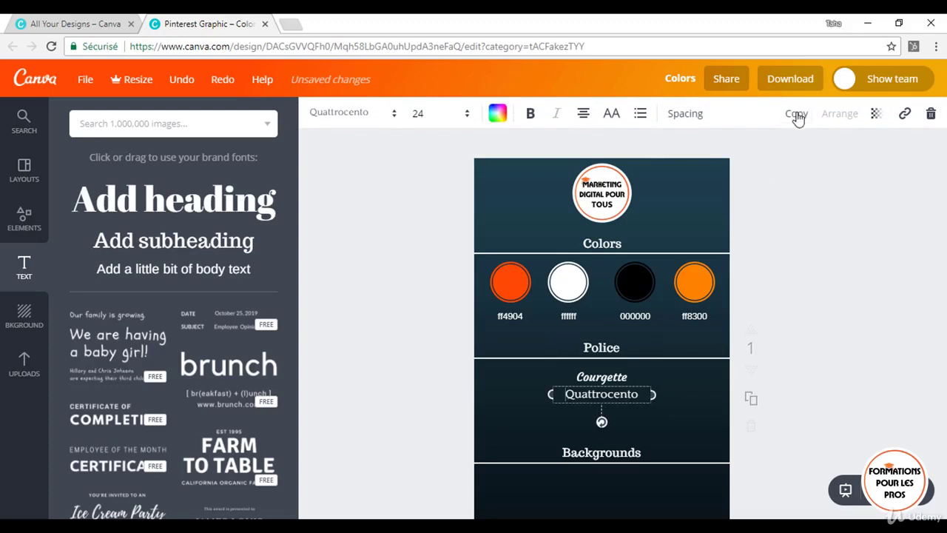
{"action": "left_click", "coordinate": [797, 116]}
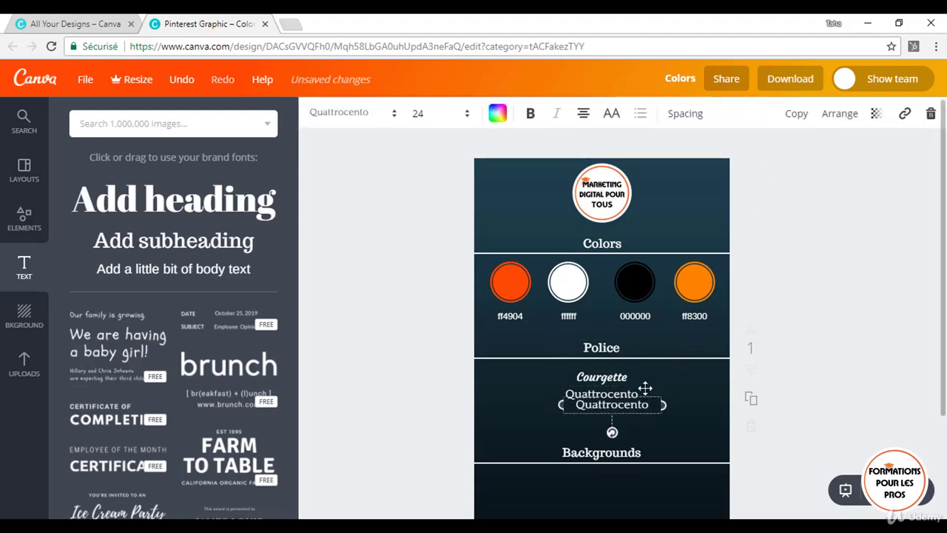
{"action": "left_click_drag", "start_coordinate": [647, 395], "coordinate": [648, 402]}
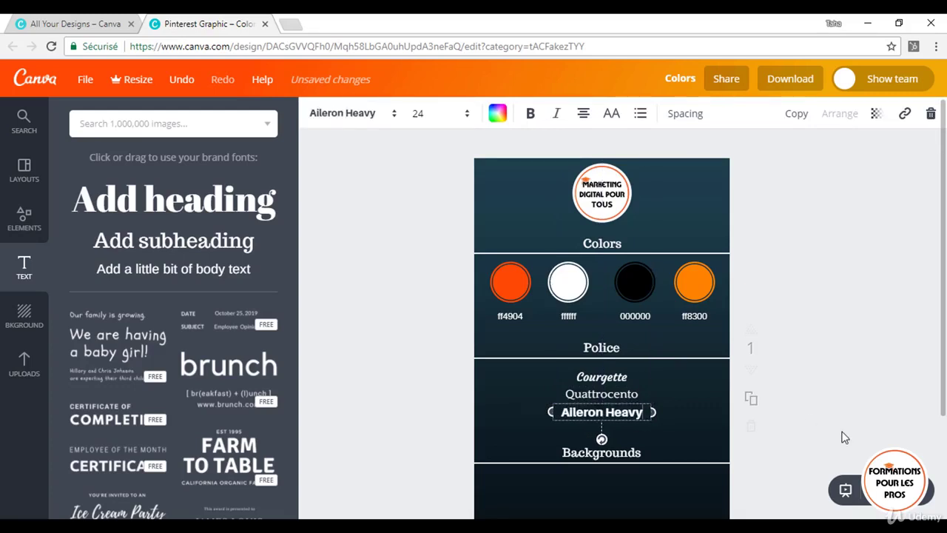
{"action": "left_click", "coordinate": [846, 437]}
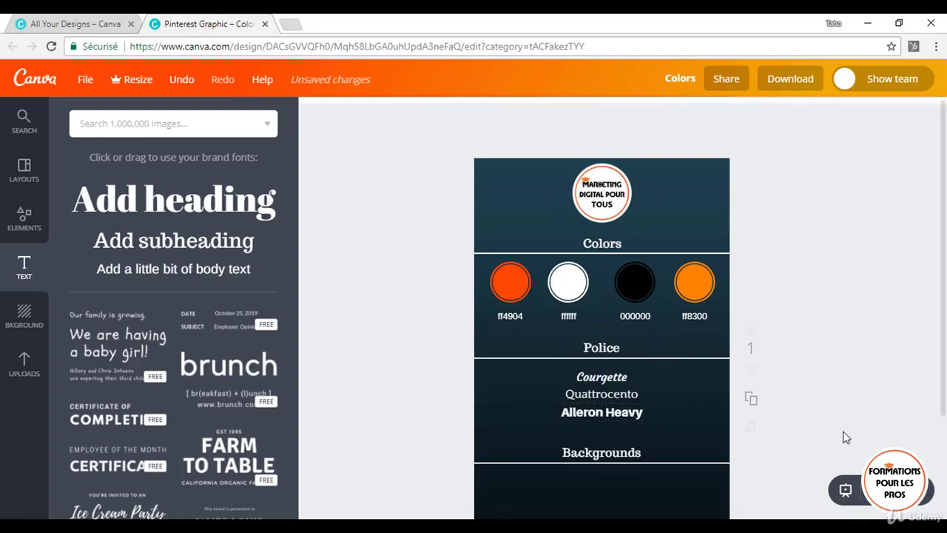
Step: Duplicate the "Aileron Heavy" text directly below it, set the copy's font to Allura and change its text to "Allura"
{"action": "left_click", "coordinate": [636, 411]}
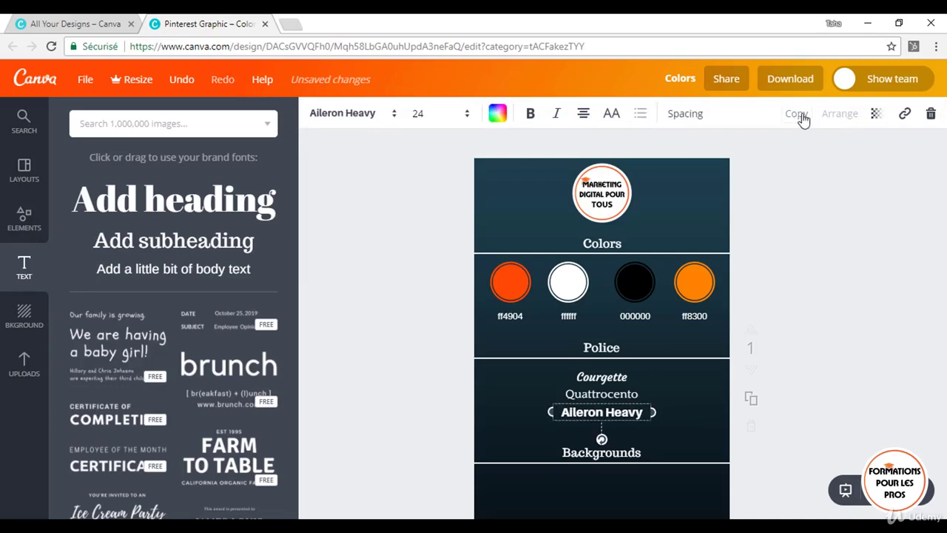
{"action": "left_click", "coordinate": [797, 113]}
{"action": "left_click", "coordinate": [341, 113]}
{"action": "left_click", "coordinate": [358, 401]}
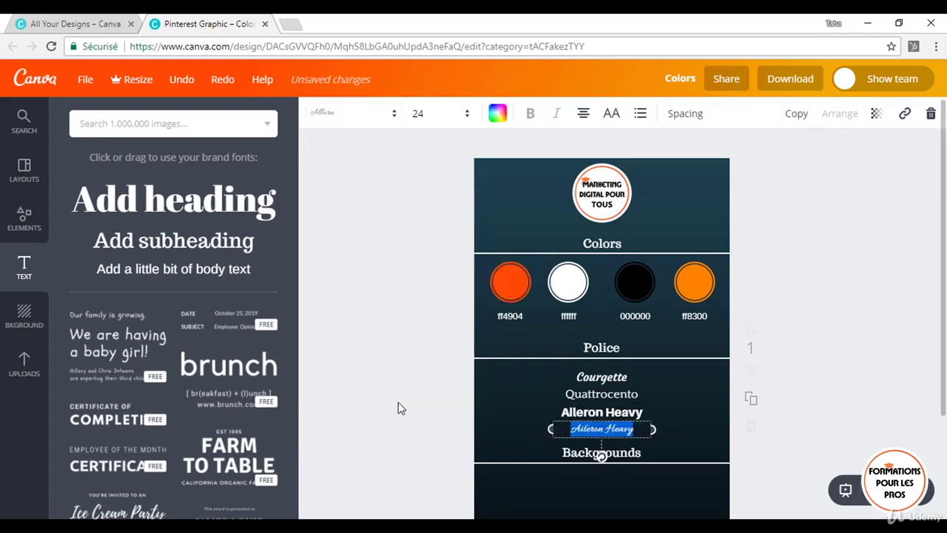
{"action": "left_click", "coordinate": [399, 403]}
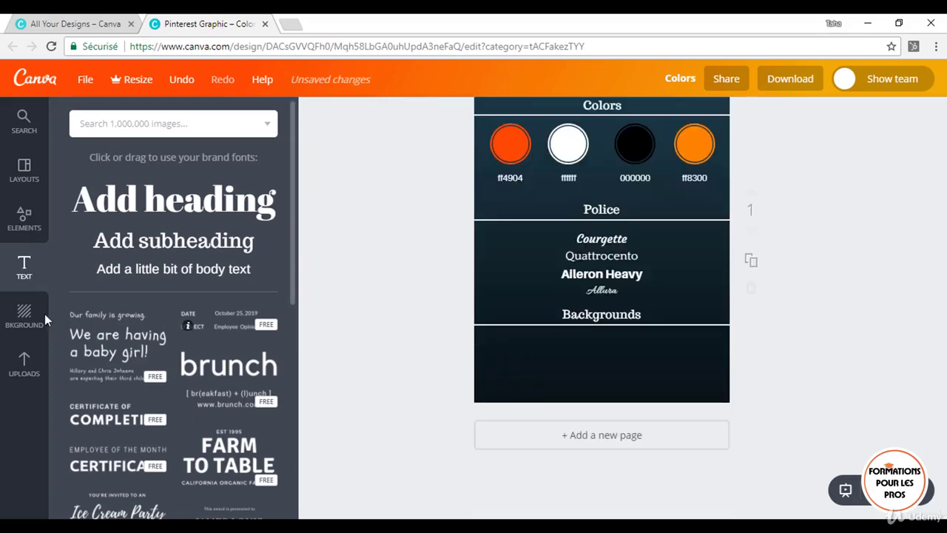
Step: Add a square picture frame with a border and place it, reduced in size, in the empty area below the Backgrounds divider line
{"action": "left_click", "coordinate": [24, 218]}
{"action": "left_click", "coordinate": [248, 207]}
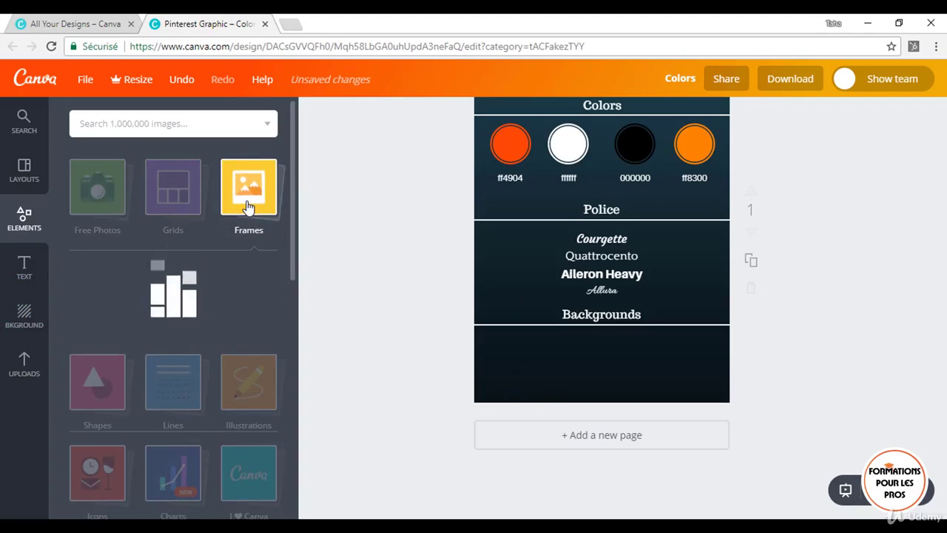
{"action": "scroll", "coordinate": [148, 349], "scroll_direction": "down", "scroll_amount": 10}
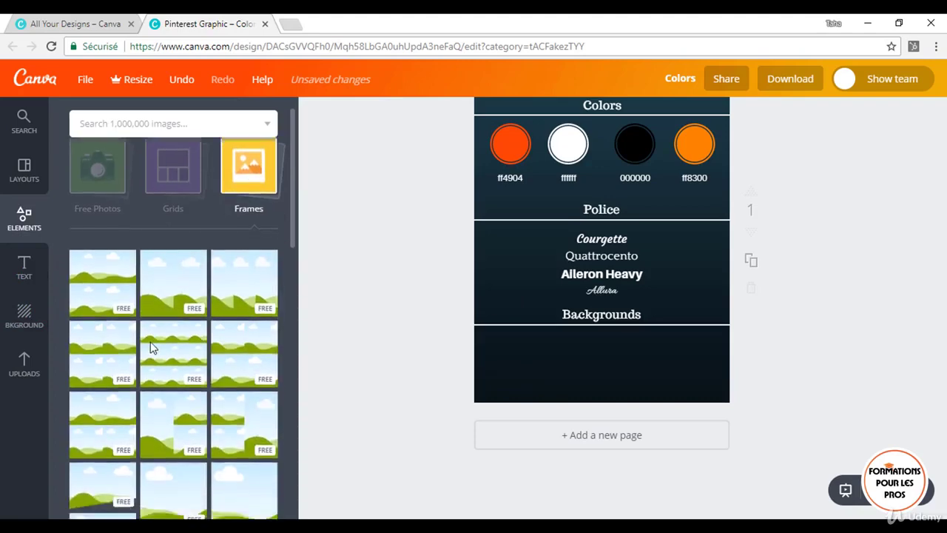
{"action": "scroll", "coordinate": [150, 348], "scroll_direction": "up", "scroll_amount": 10}
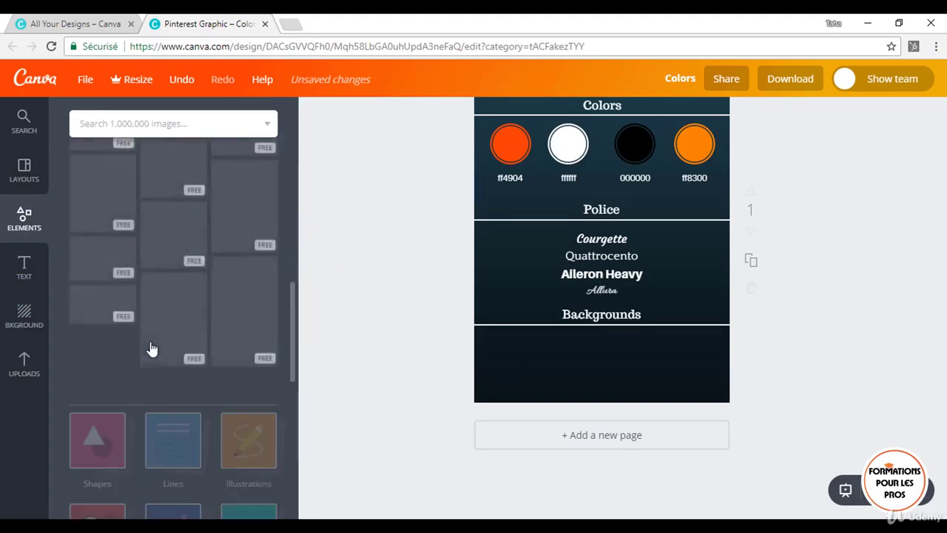
{"action": "scroll", "coordinate": [124, 381], "scroll_direction": "down", "scroll_amount": 5}
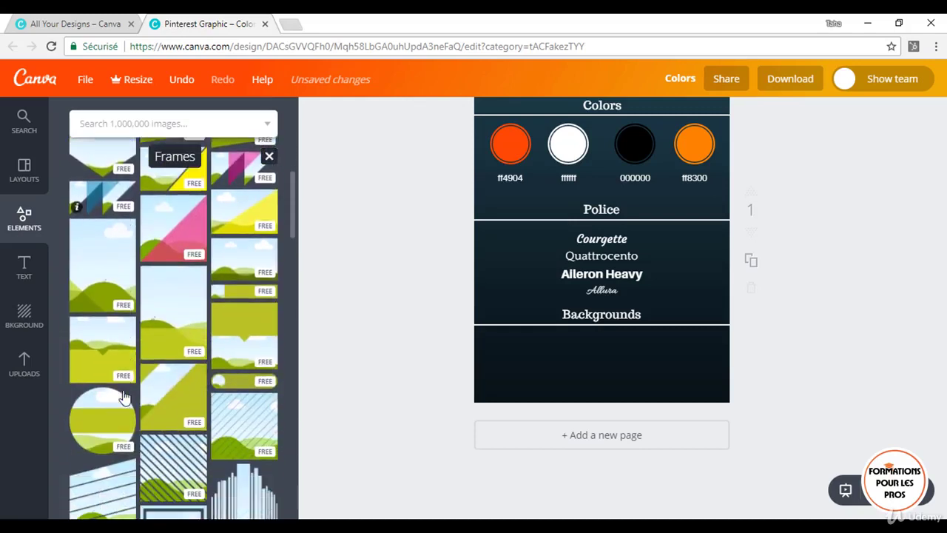
{"action": "scroll", "coordinate": [124, 397], "scroll_direction": "down", "scroll_amount": 5}
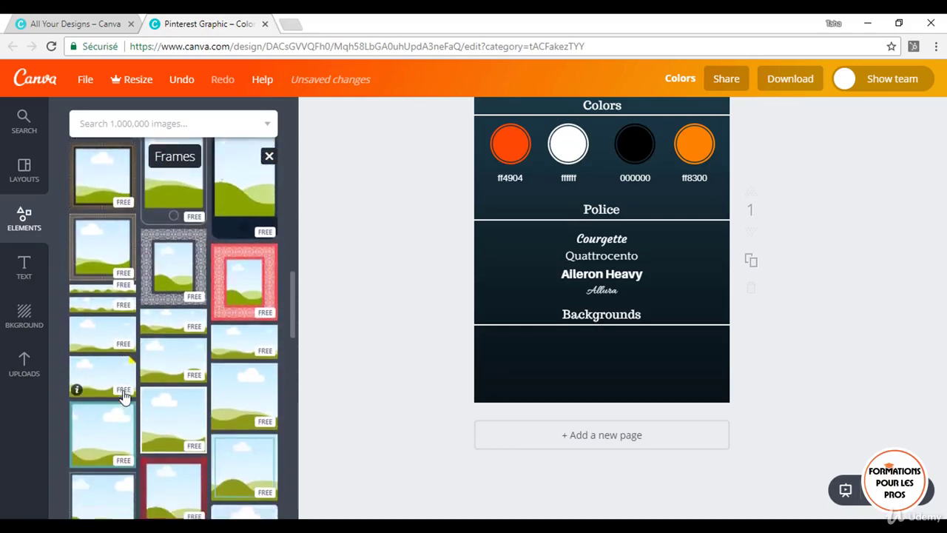
{"action": "scroll", "coordinate": [123, 397], "scroll_direction": "down", "scroll_amount": 5}
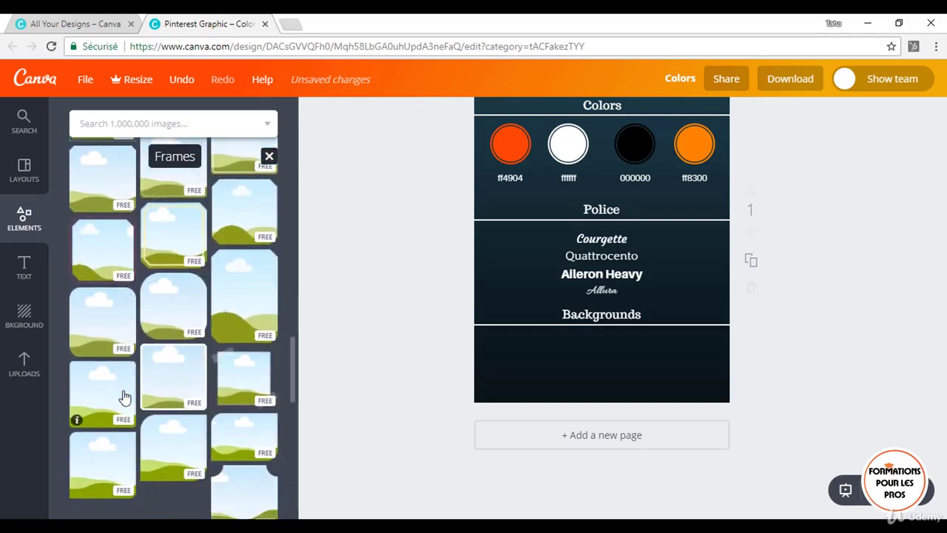
{"action": "left_click_drag", "start_coordinate": [124, 398], "coordinate": [567, 284]}
{"action": "left_click_drag", "start_coordinate": [599, 254], "coordinate": [536, 393]}
Step: Fill the square frame under Backgrounds with the uploaded orange gradient image, shrinking the image before placing it in the frame
{"action": "left_click", "coordinate": [23, 364]}
{"action": "scroll", "coordinate": [196, 433], "scroll_direction": "down", "scroll_amount": 1}
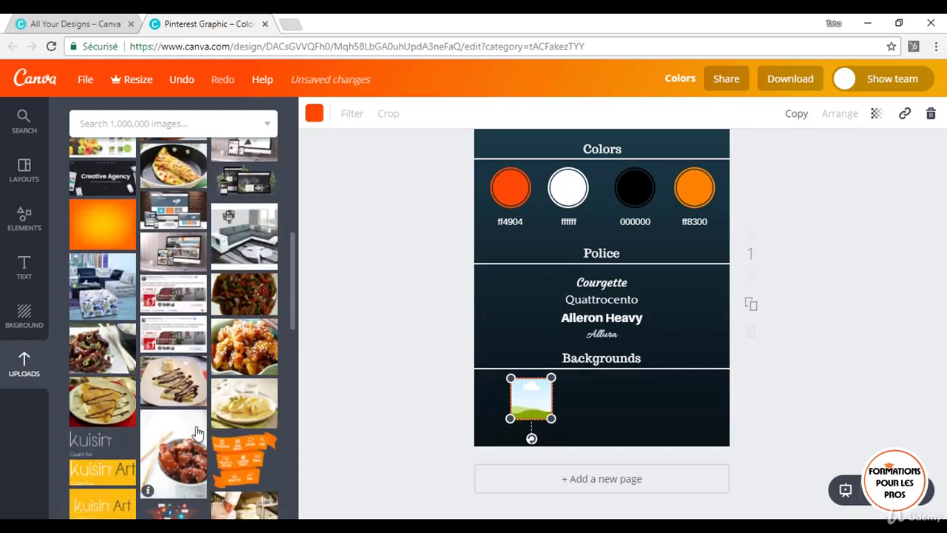
{"action": "left_click", "coordinate": [91, 233]}
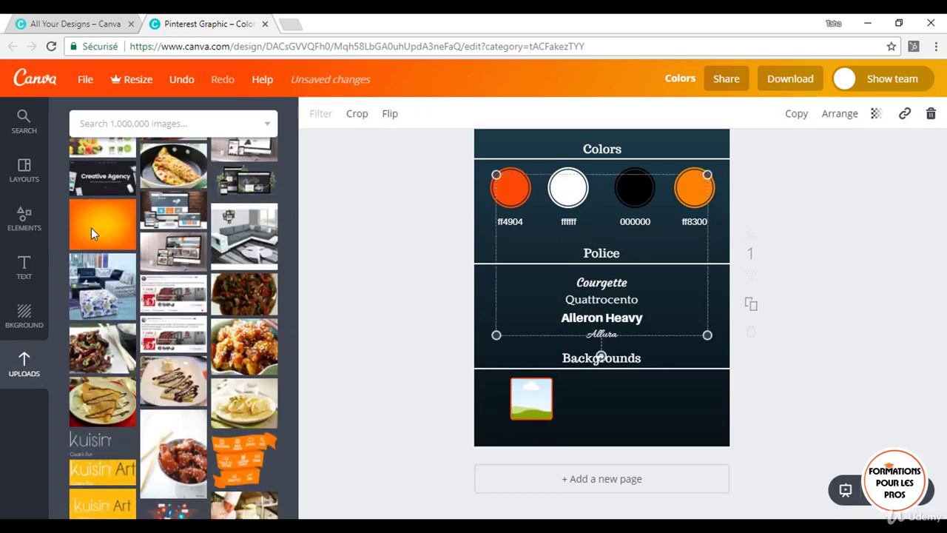
{"action": "left_click_drag", "start_coordinate": [595, 239], "coordinate": [612, 277]}
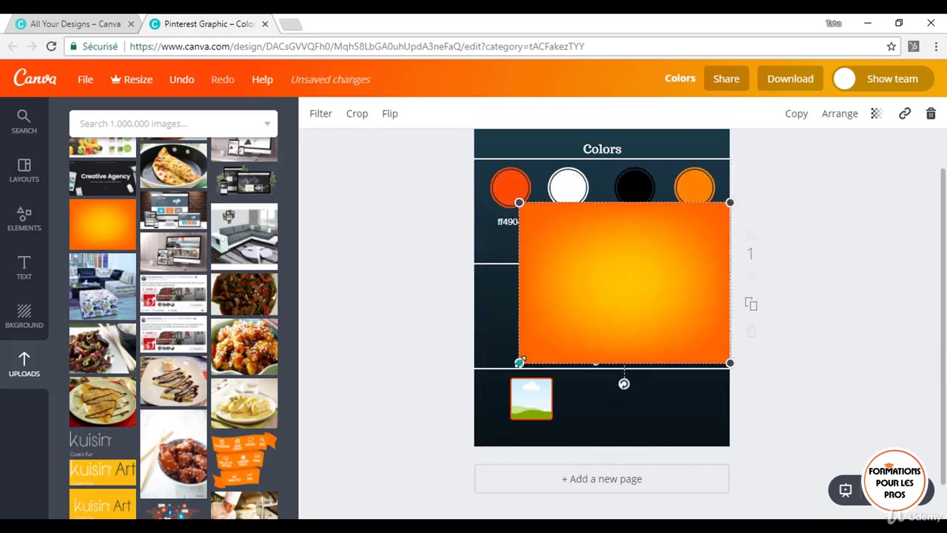
{"action": "left_click_drag", "start_coordinate": [520, 362], "coordinate": [659, 256]}
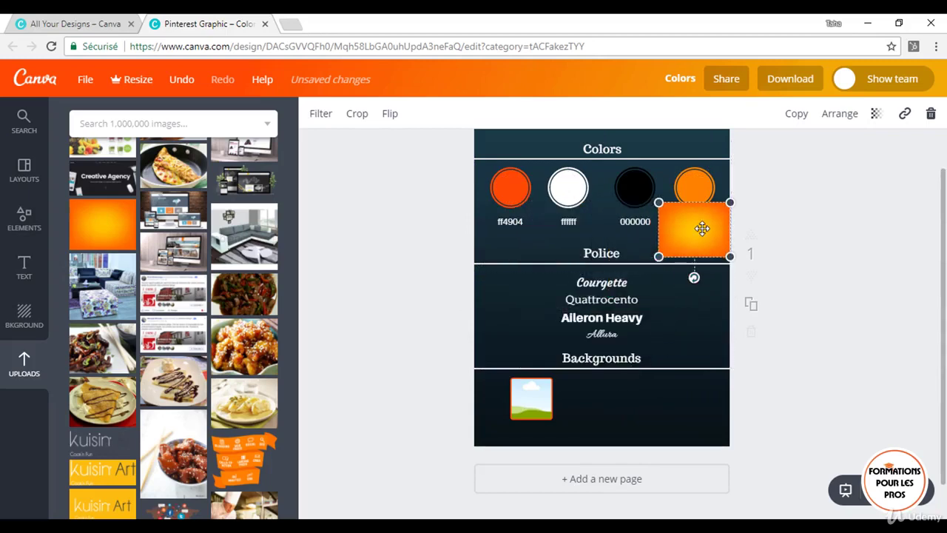
{"action": "left_click_drag", "start_coordinate": [696, 229], "coordinate": [541, 390]}
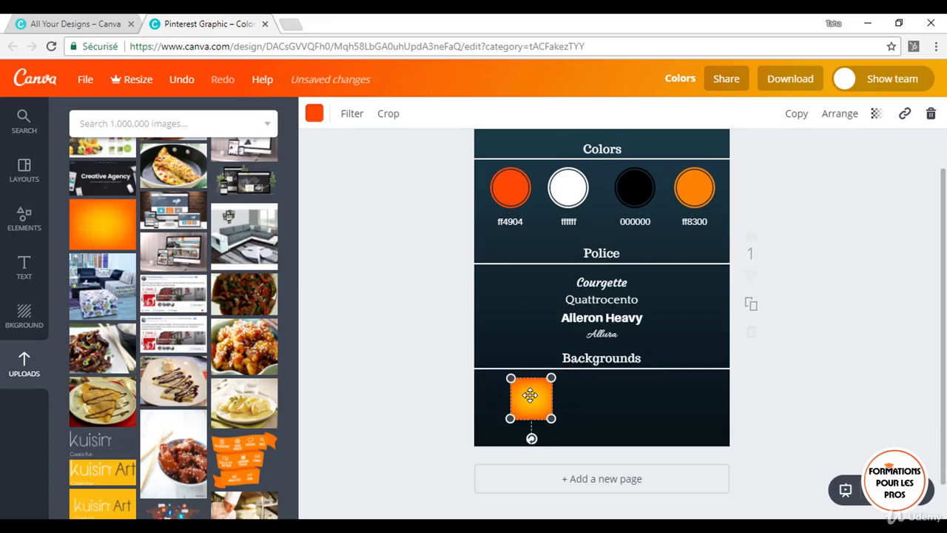
{"action": "double_click", "coordinate": [530, 395]}
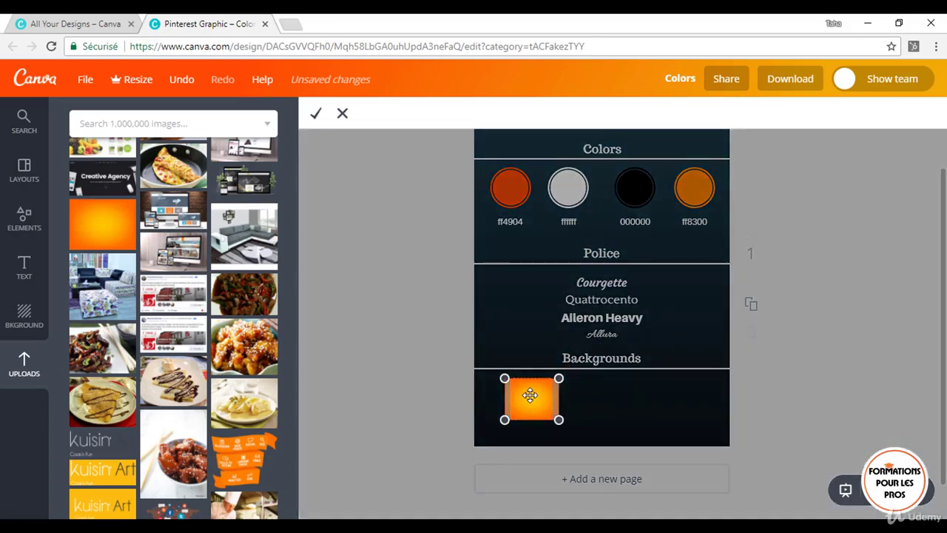
{"action": "left_click", "coordinate": [316, 117]}
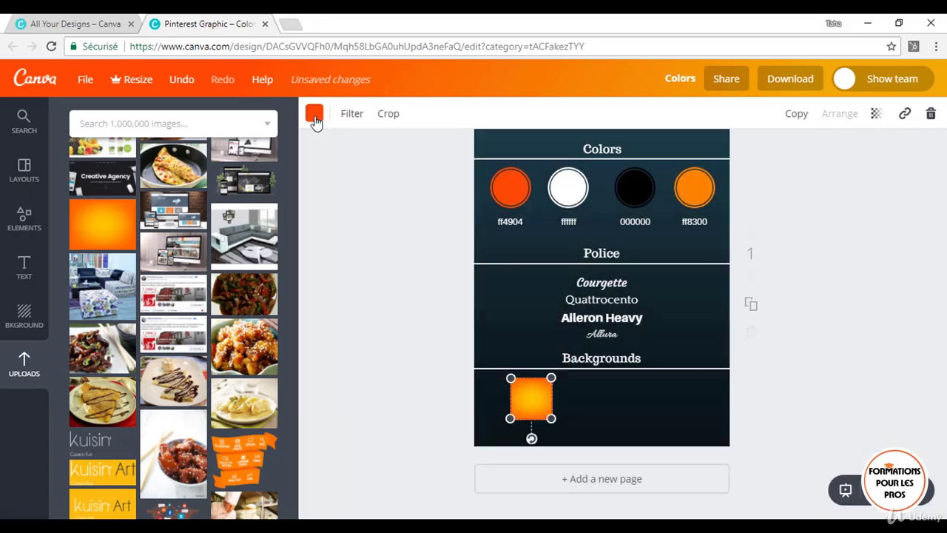
{"action": "left_click", "coordinate": [383, 364]}
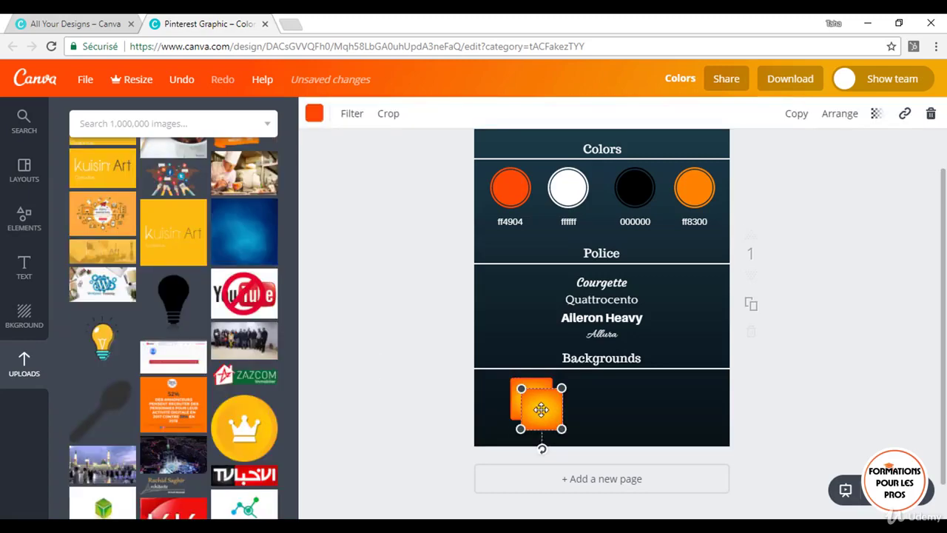
Step: Place a duplicate of the orange frame beside it, centred under Backgrounds, and replace its image with the uploaded blue texture
{"action": "left_click_drag", "start_coordinate": [542, 410], "coordinate": [602, 396]}
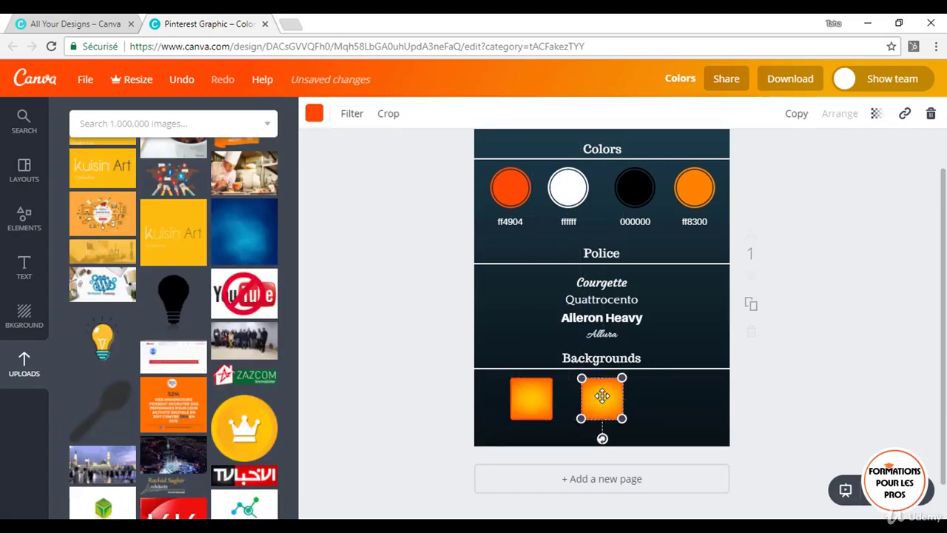
{"action": "left_click", "coordinate": [244, 237]}
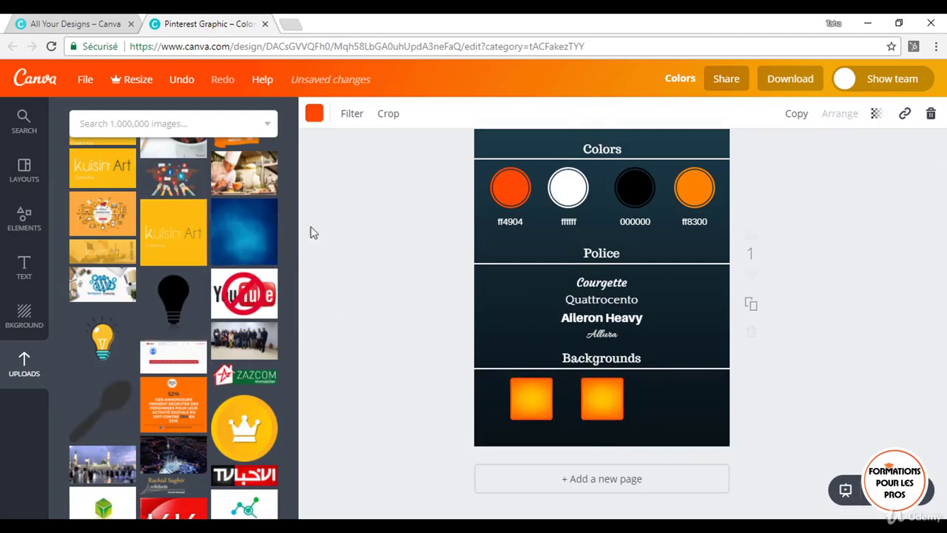
{"action": "left_click_drag", "start_coordinate": [608, 260], "coordinate": [602, 397]}
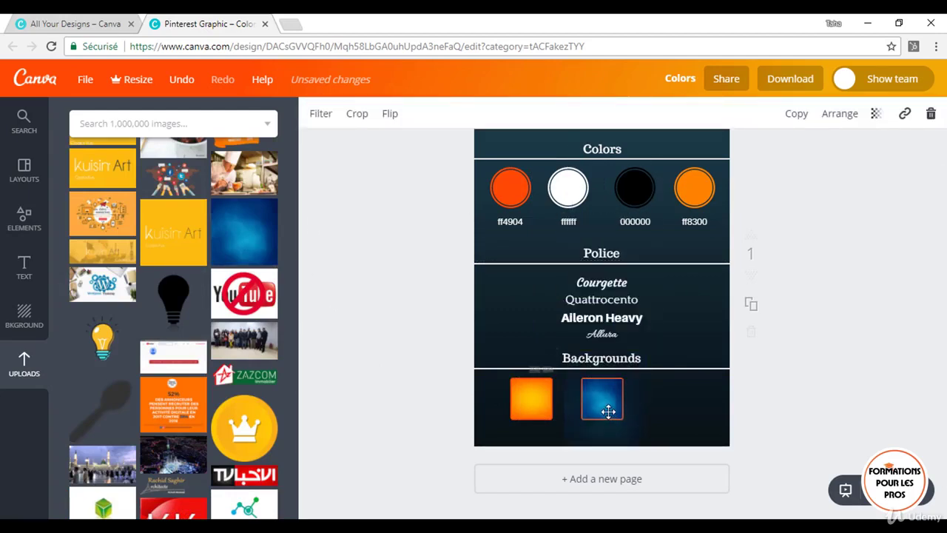
{"action": "left_click", "coordinate": [419, 395]}
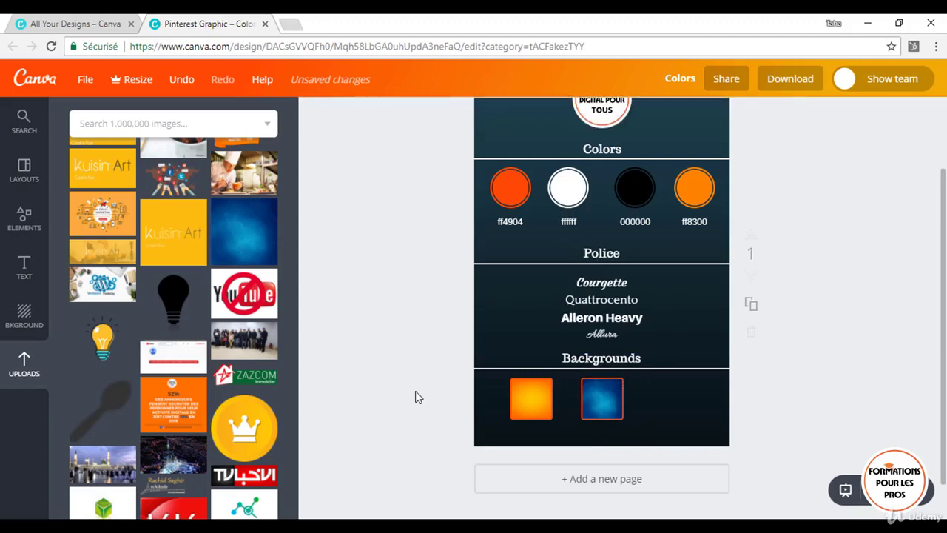
Step: Duplicate the blue frame to its right in line with the others and replace the copy's image with the uploaded dark gradient
{"action": "scroll", "coordinate": [250, 381], "scroll_direction": "down", "scroll_amount": 4}
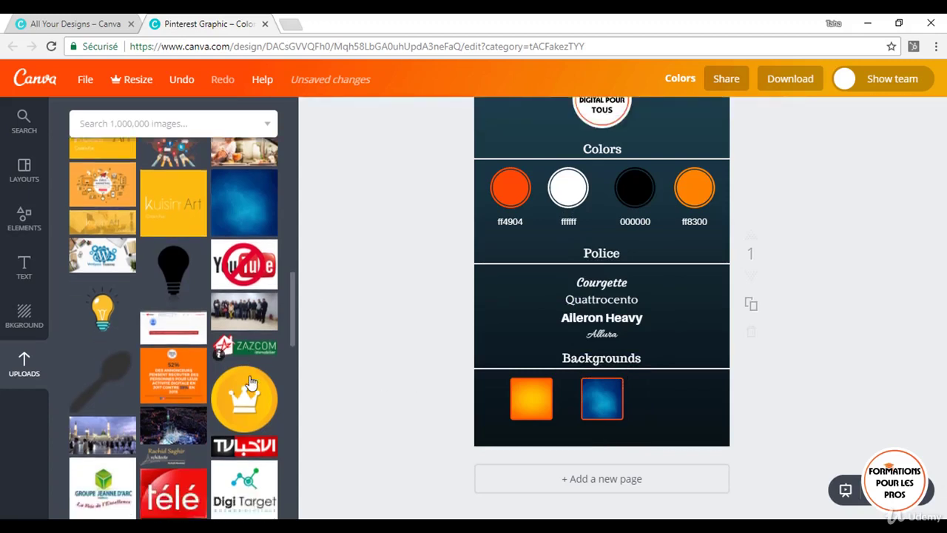
{"action": "scroll", "coordinate": [250, 382], "scroll_direction": "down", "scroll_amount": 2}
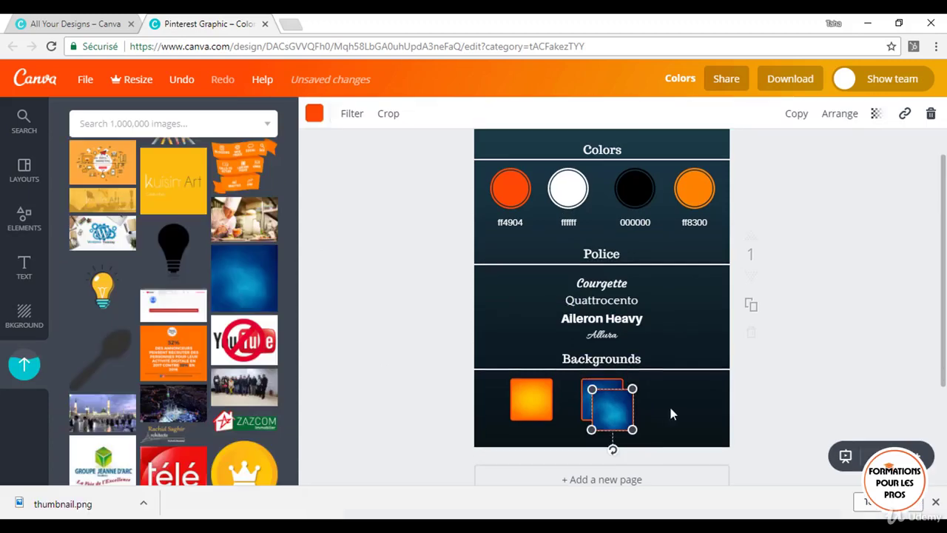
{"action": "mouse_move", "coordinate": [669, 404]}
{"action": "left_mouse_down"}
{"action": "mouse_move", "coordinate": [678, 396]}
{"action": "mouse_move", "coordinate": [692, 405]}
{"action": "mouse_move", "coordinate": [676, 402]}
{"action": "left_mouse_up"}
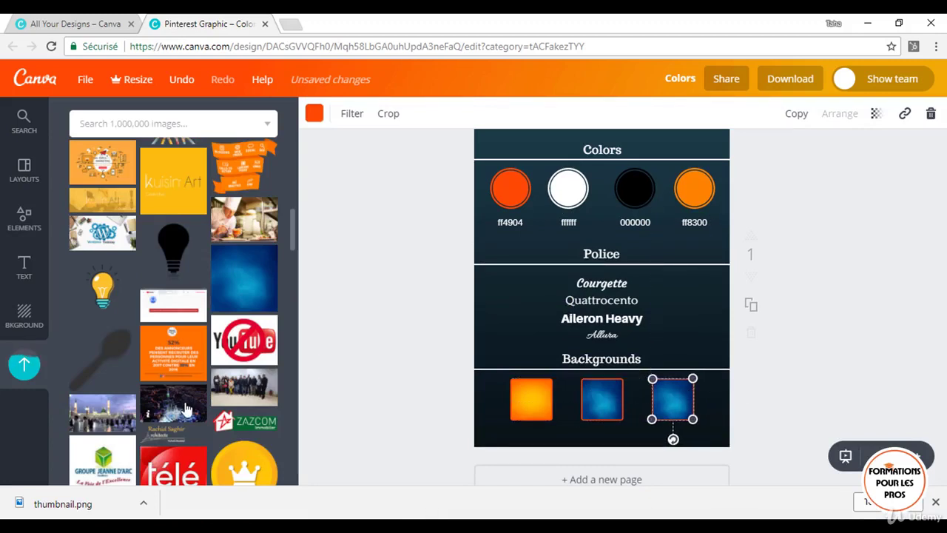
{"action": "scroll", "coordinate": [185, 411], "scroll_direction": "down", "scroll_amount": 5}
{"action": "scroll", "coordinate": [187, 411], "scroll_direction": "up", "scroll_amount": 10}
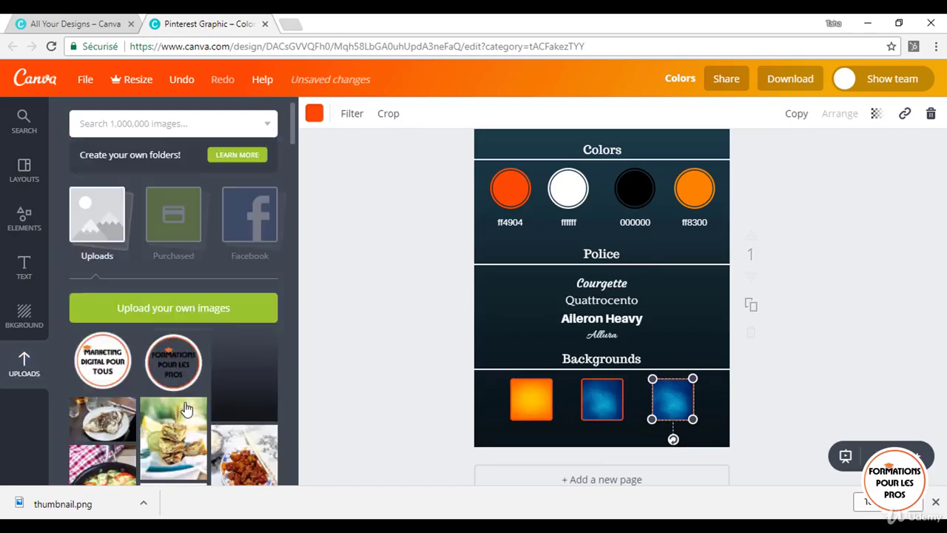
{"action": "left_click", "coordinate": [250, 366]}
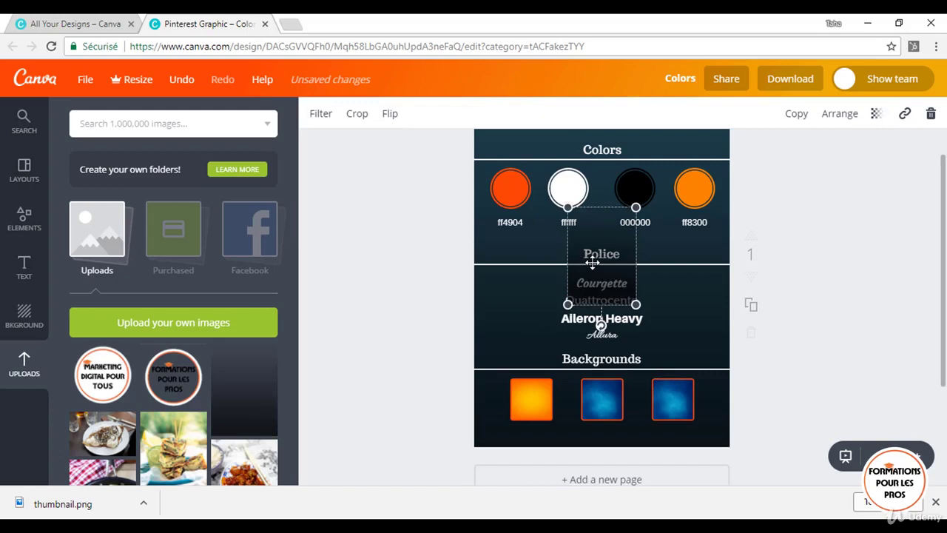
{"action": "left_click_drag", "start_coordinate": [597, 265], "coordinate": [668, 385]}
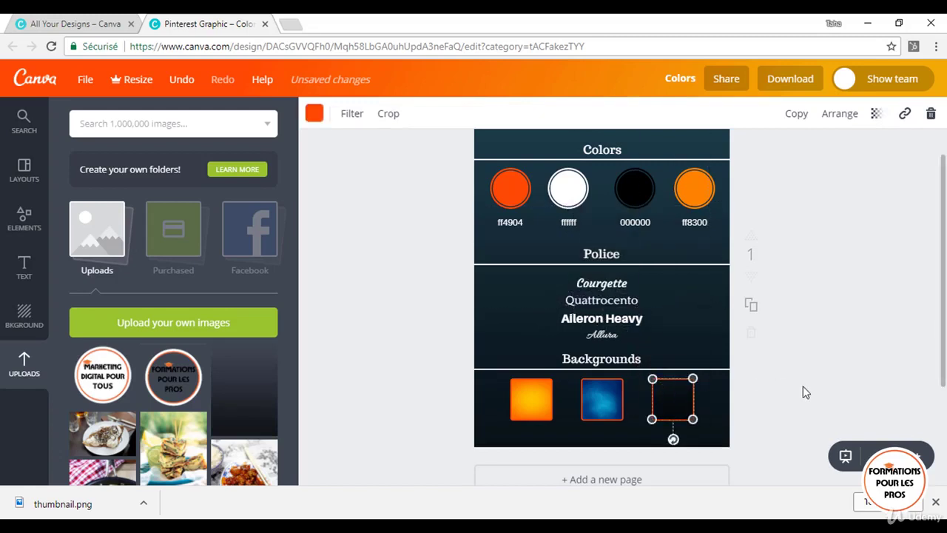
Step: Change the borders of the three frames under Backgrounds to white and review the whole board from logo to backgrounds
{"action": "left_click", "coordinate": [746, 367]}
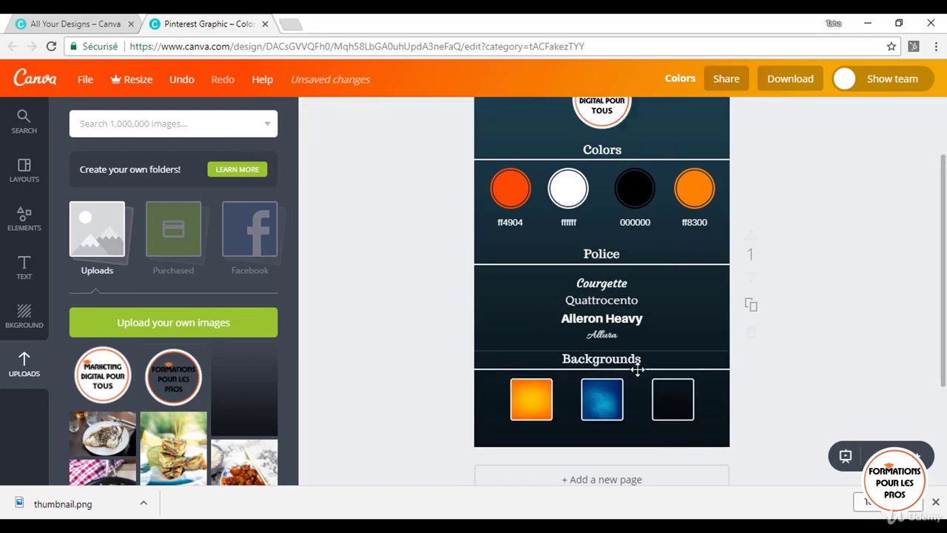
{"action": "scroll", "coordinate": [638, 368], "scroll_direction": "up", "scroll_amount": 3}
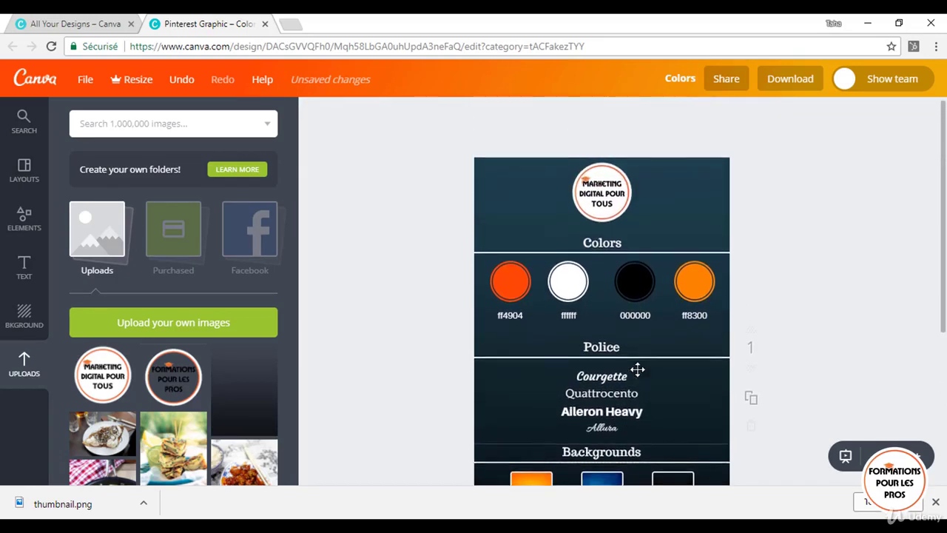
{"action": "scroll", "coordinate": [638, 369], "scroll_direction": "down", "scroll_amount": 1}
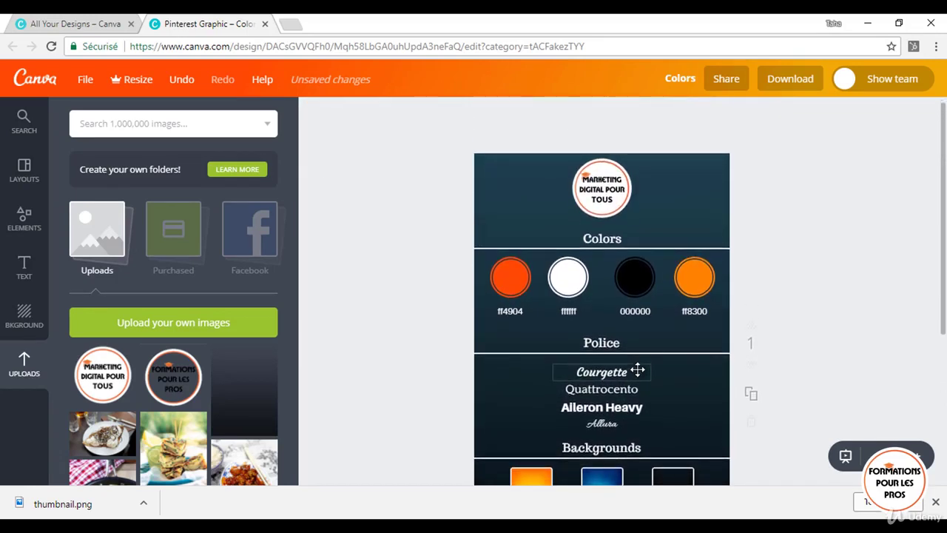
{"action": "scroll", "coordinate": [638, 369], "scroll_direction": "up", "scroll_amount": 1}
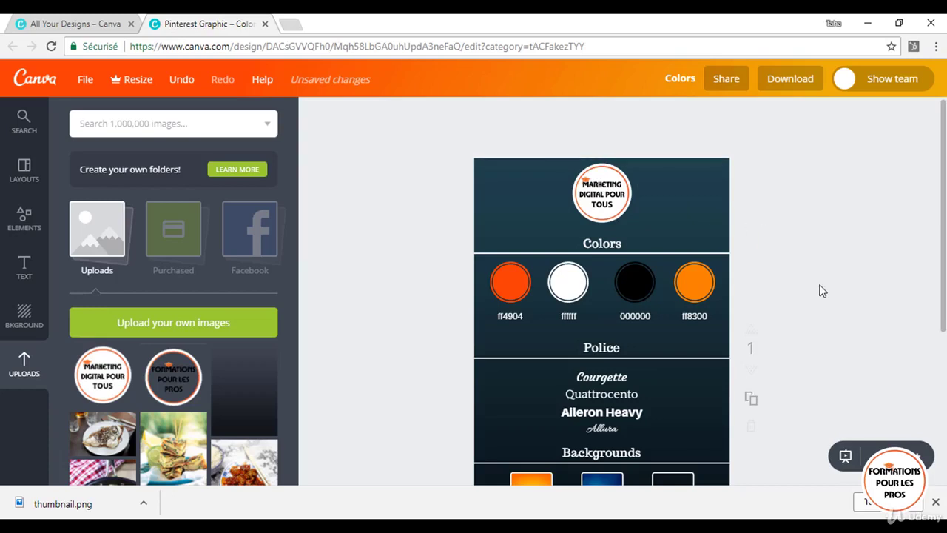
{"action": "scroll", "coordinate": [822, 291], "scroll_direction": "down", "scroll_amount": 5}
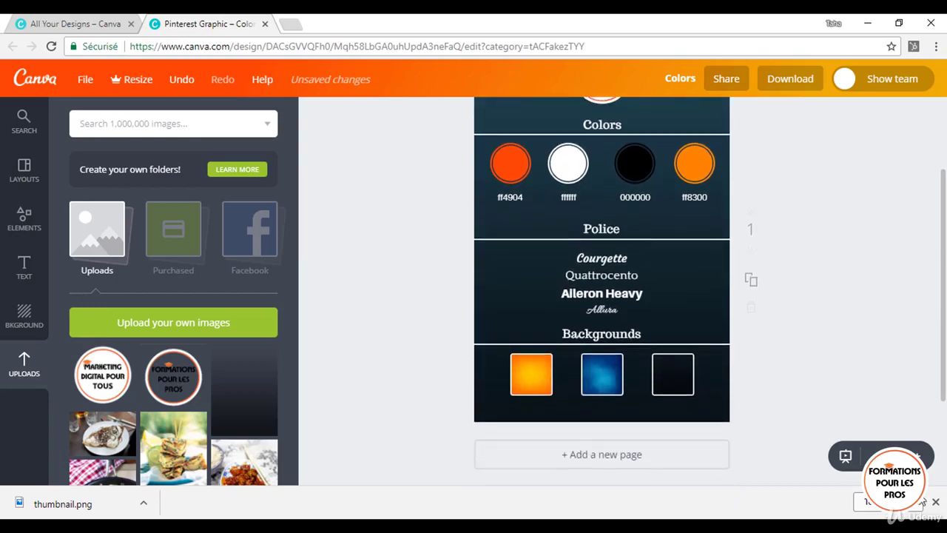